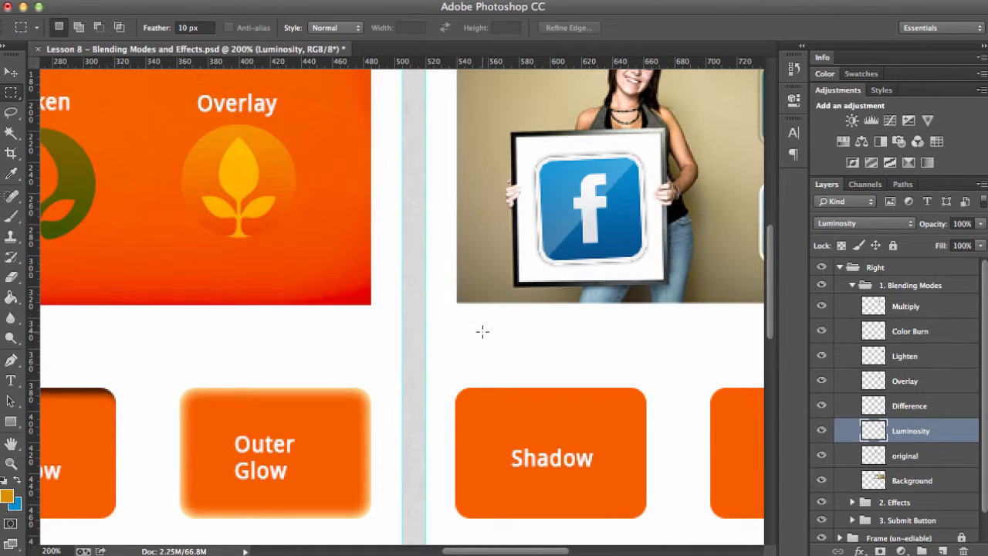
Collapse the 1. Blending Modes group, expand the 2. Effects group and select its Effect Names group
drag(606, 387, 460, 184)
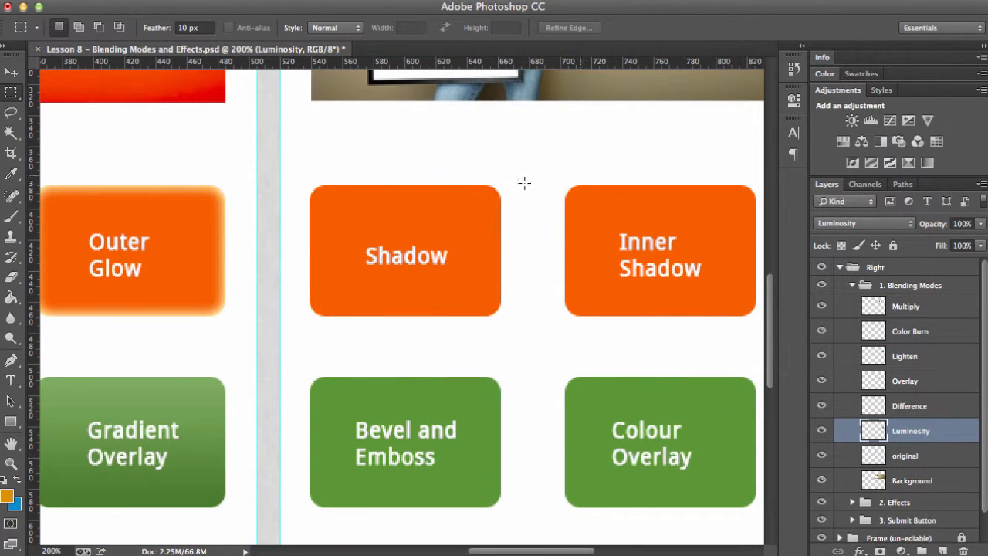
click(852, 286)
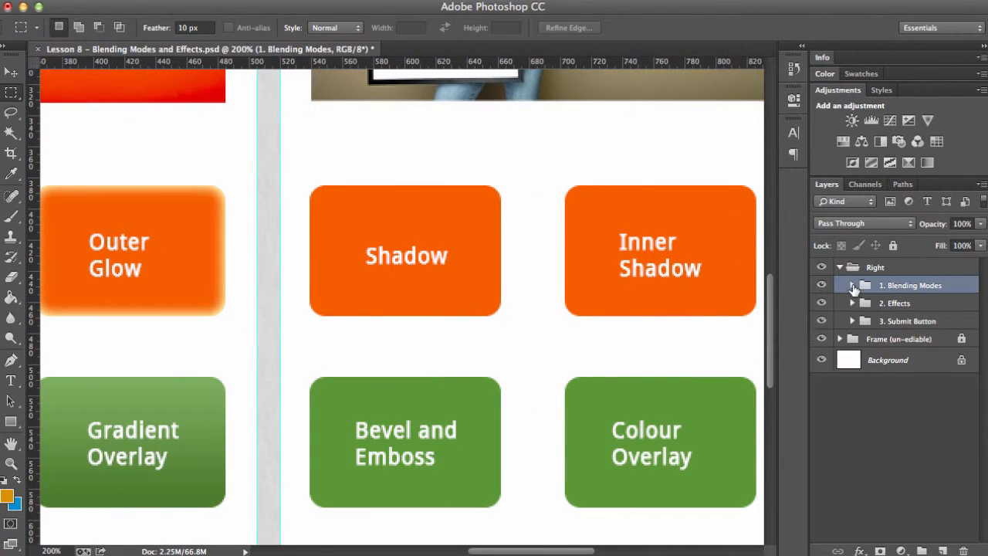
click(852, 303)
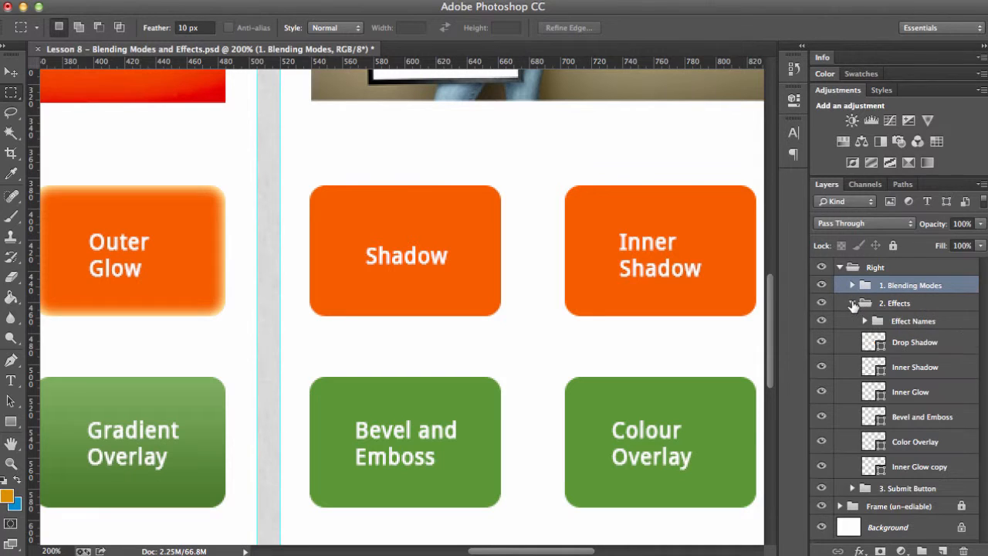
click(907, 322)
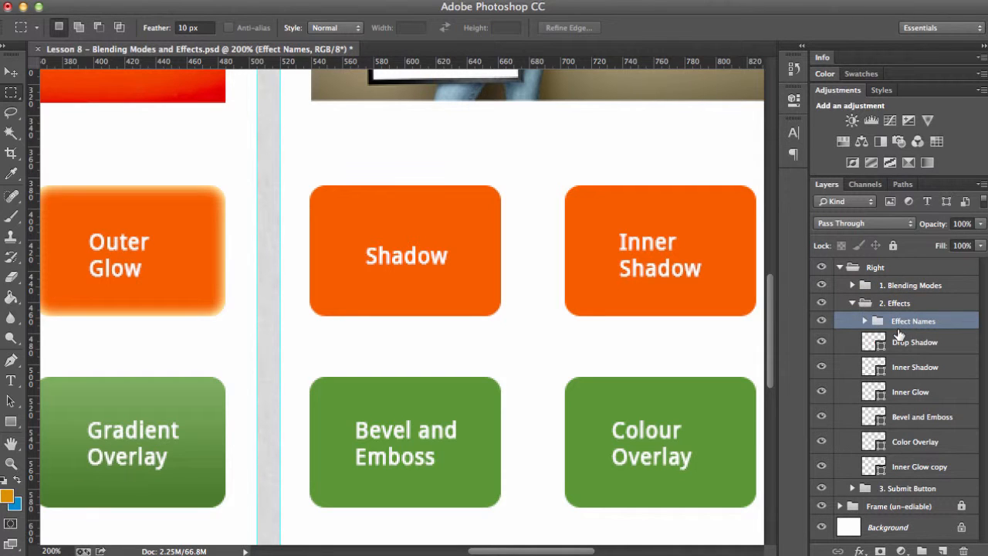
key(super+minus)
key(super+minus)
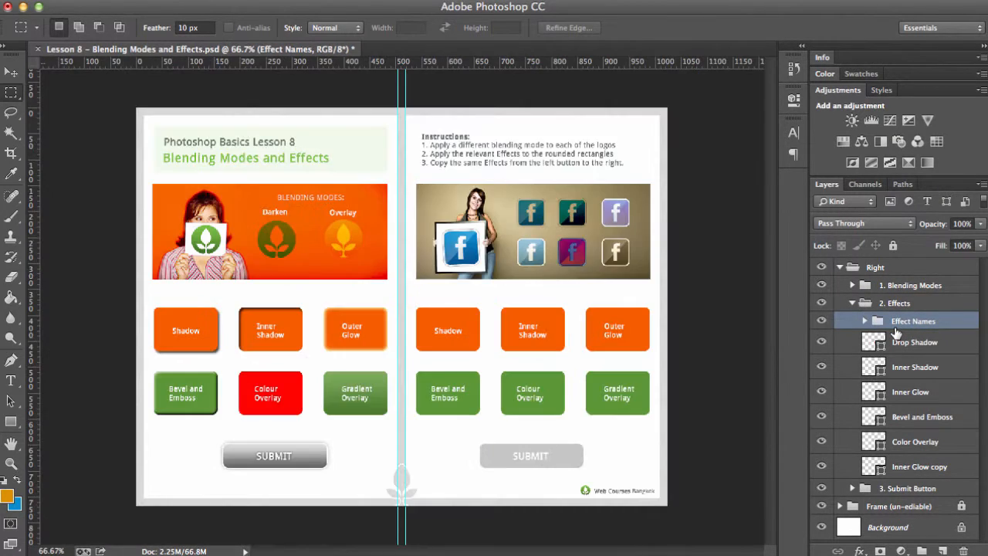
Hide and reshow the Effect Names group and the Drop Shadow layer to check what each one contains
click(822, 321)
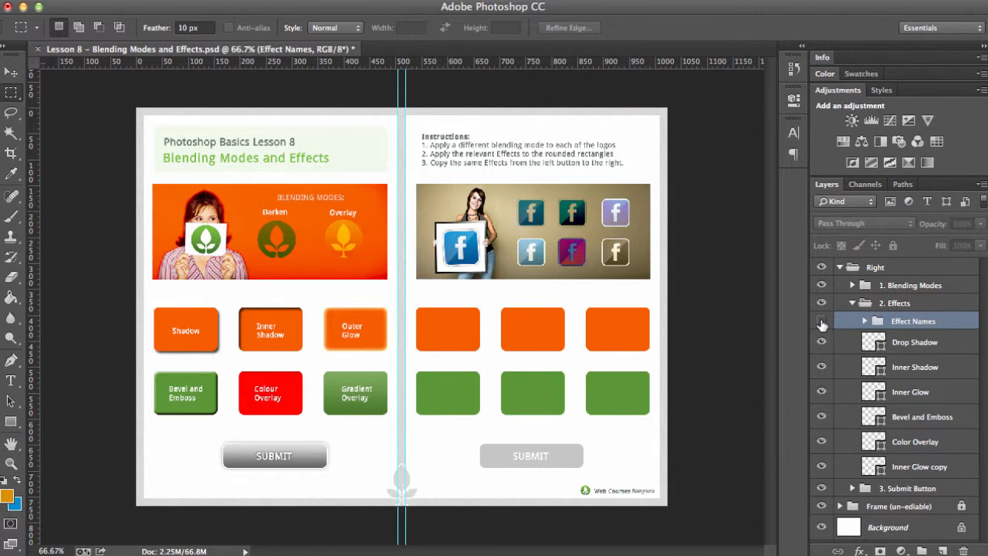
click(821, 321)
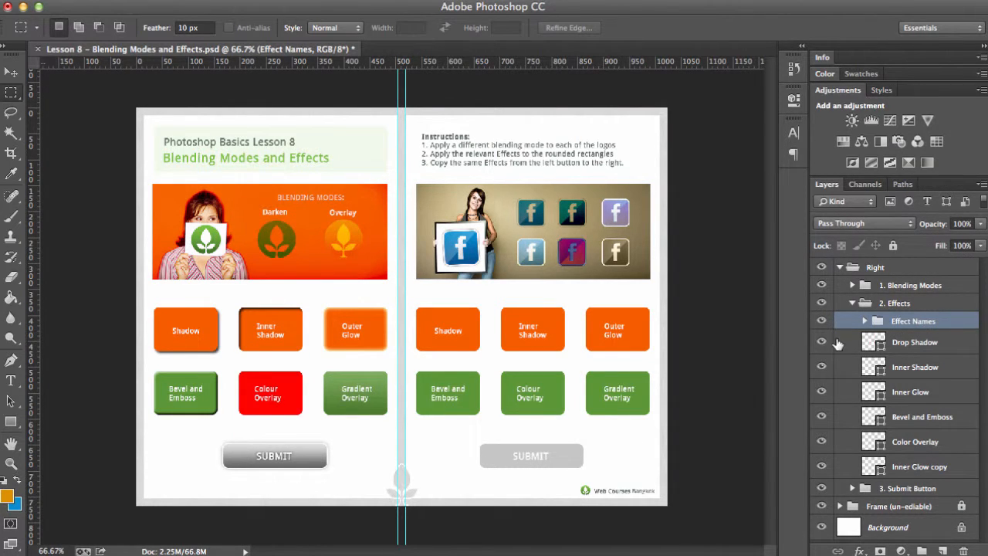
click(846, 344)
click(822, 342)
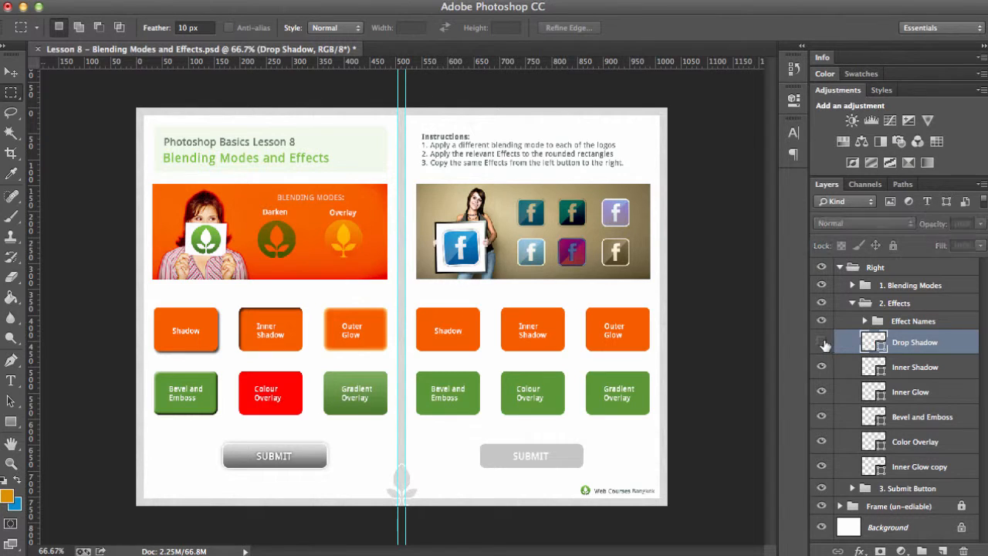
click(822, 342)
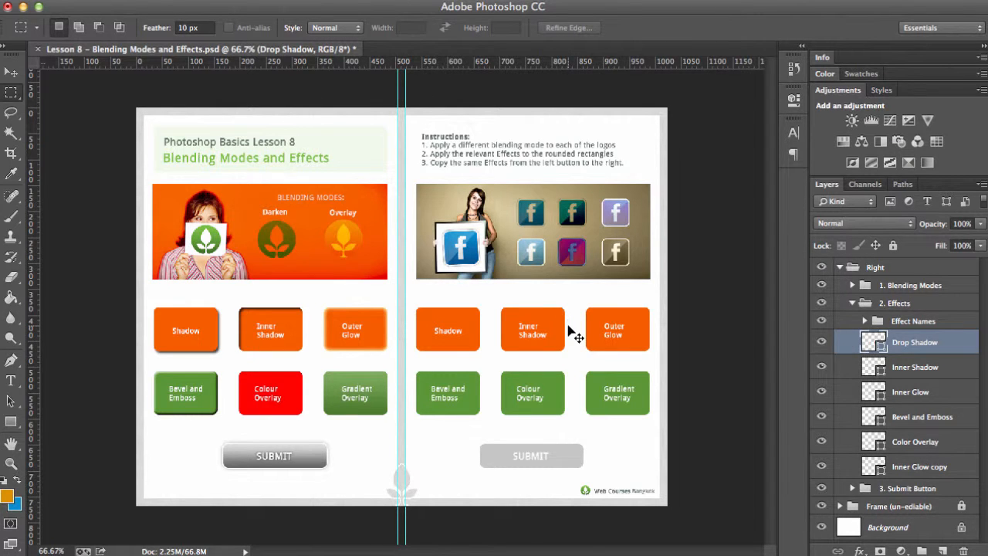
Enable the Drop Shadow effect in the Drop Shadow layer's style and show its settings
key(ctrl+plus)
key(ctrl+plus)
drag(512, 353, 435, 258)
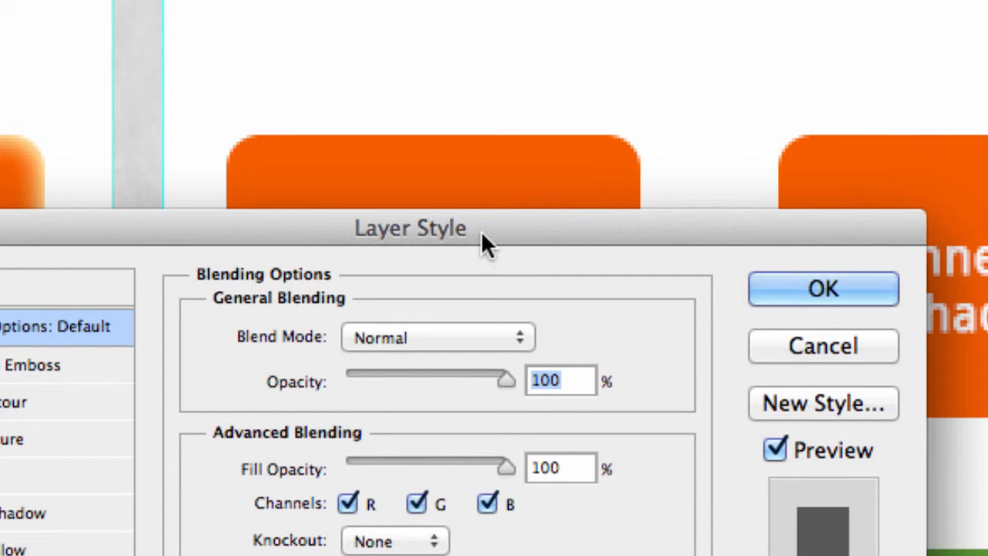
drag(480, 231, 987, 0)
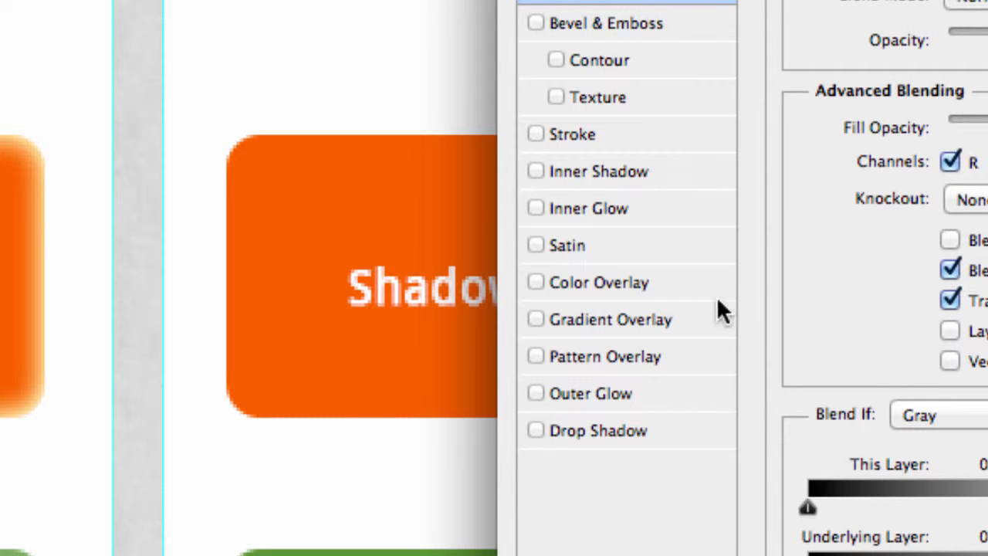
click(535, 431)
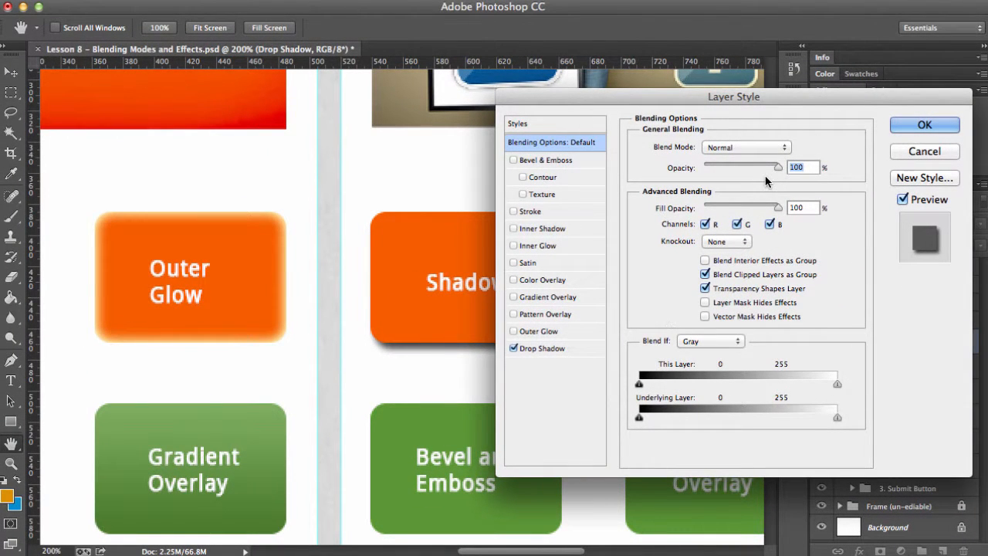
click(553, 348)
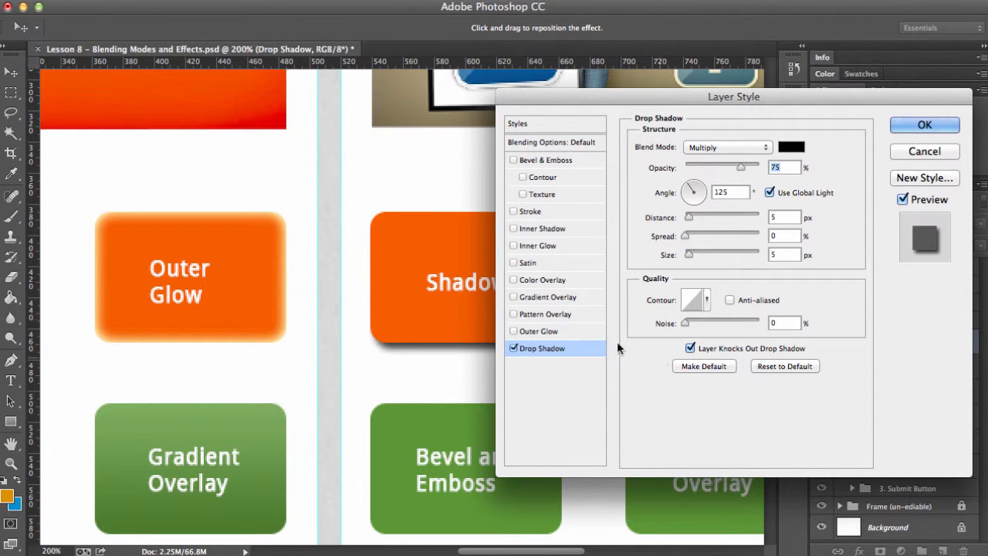
Try repositioning the drop shadow directly on the canvas, ending at a 120° angle and 5 px distance
mouse_move(473, 296)
mouse_down()
mouse_move(419, 275)
mouse_move(410, 323)
mouse_move(501, 339)
mouse_move(441, 239)
mouse_move(435, 298)
mouse_move(464, 305)
mouse_up()
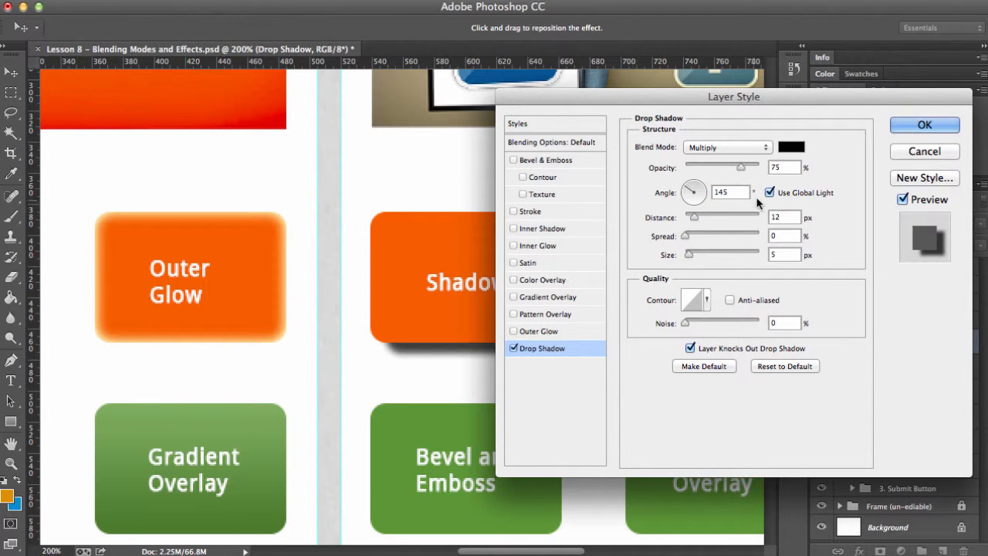
drag(667, 109, 738, 110)
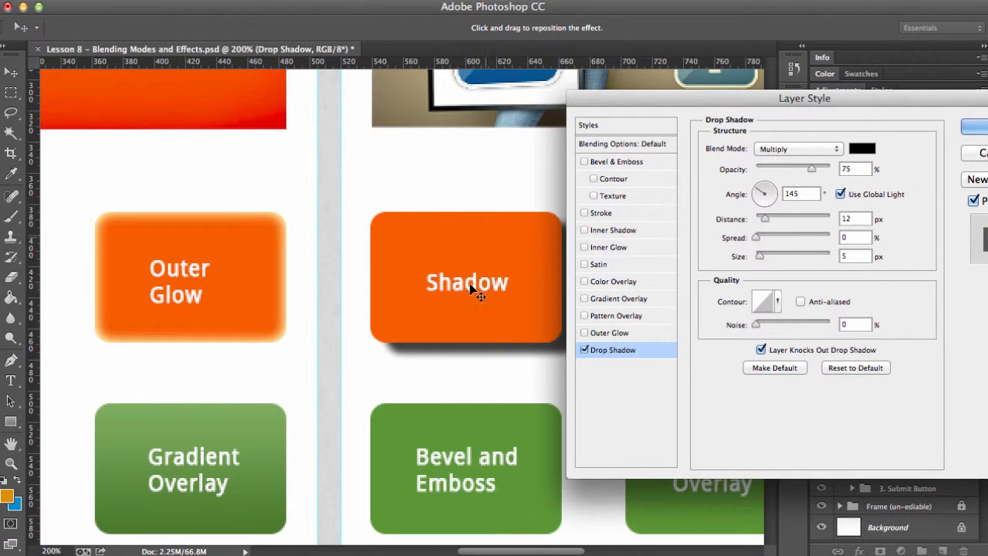
mouse_move(474, 286)
mouse_down()
mouse_move(429, 214)
mouse_move(432, 274)
mouse_move(456, 322)
mouse_move(453, 282)
mouse_move(399, 216)
mouse_move(435, 327)
mouse_move(446, 273)
mouse_move(464, 303)
mouse_up()
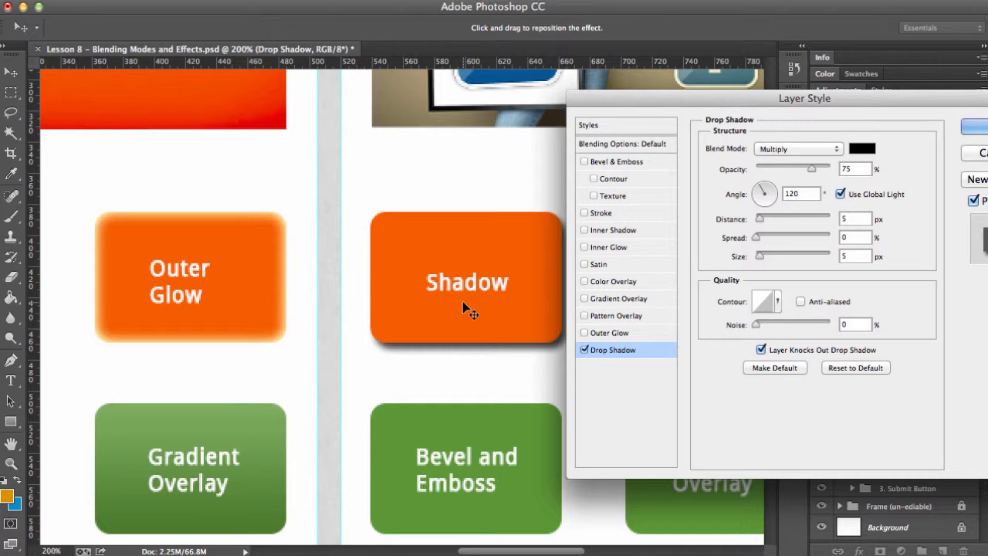
click(841, 195)
Try different opacities for the drop shadow and settle on 40%
drag(819, 169, 791, 166)
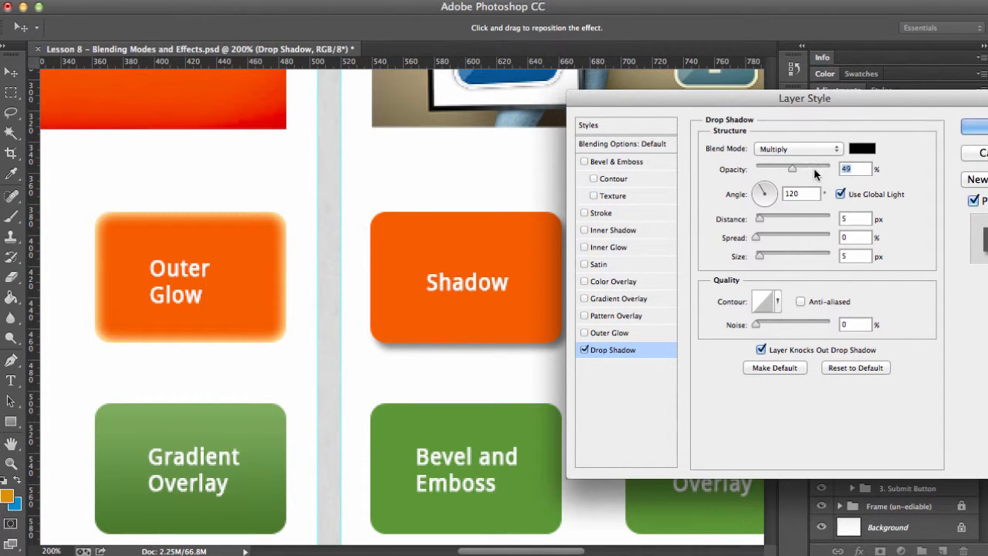
click(814, 168)
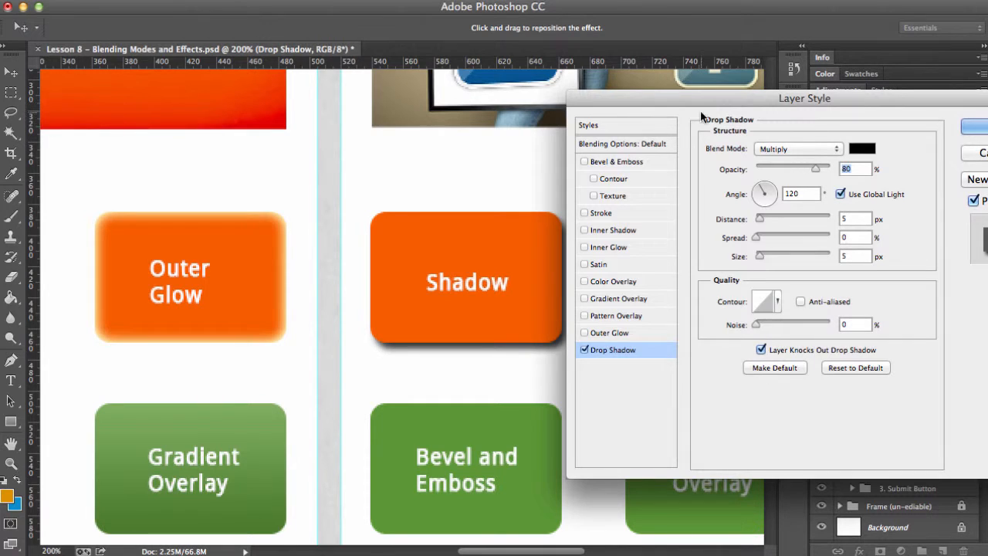
drag(697, 101, 630, 101)
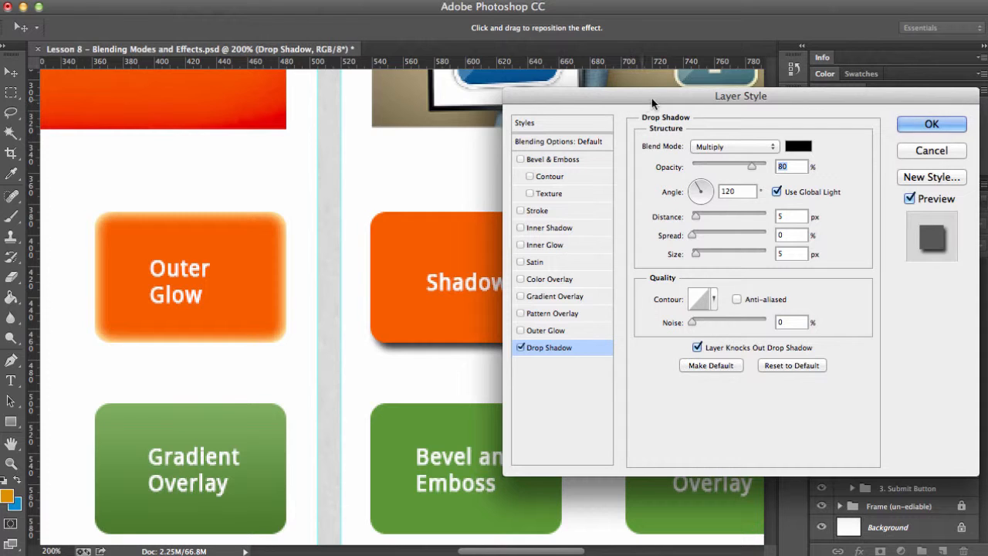
drag(751, 165, 721, 164)
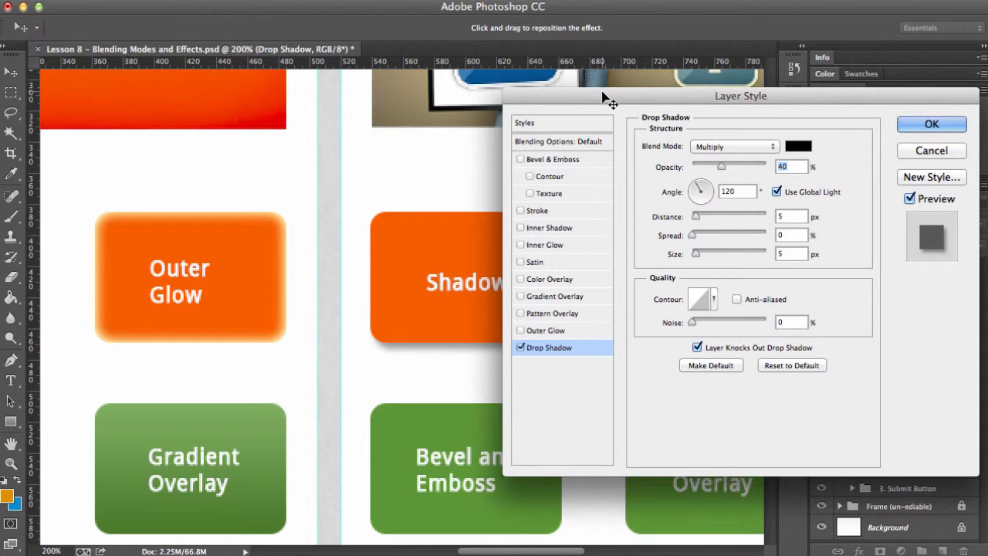
drag(607, 96, 621, 89)
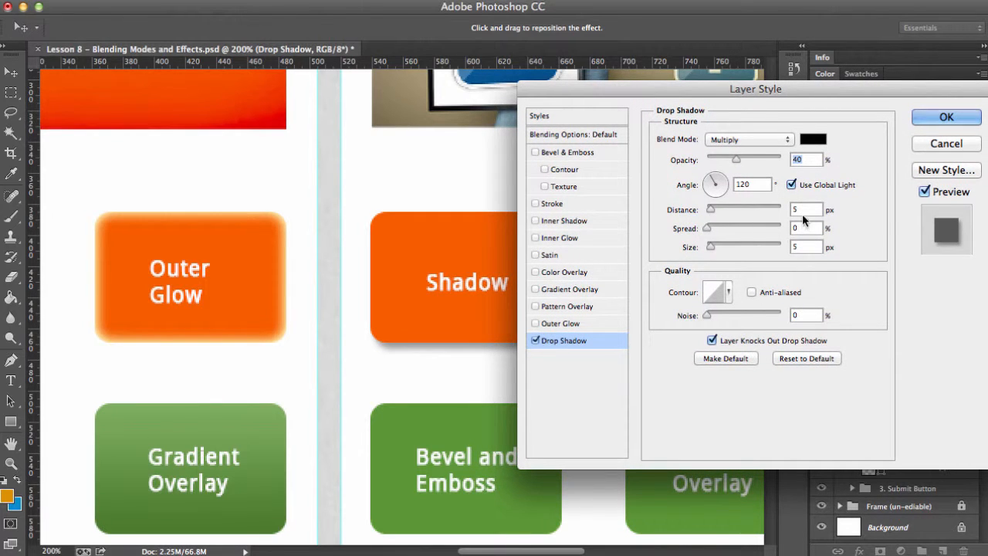
Set the drop shadow's angle to -55° and its distance to 0 px
double_click(802, 211)
text(0)
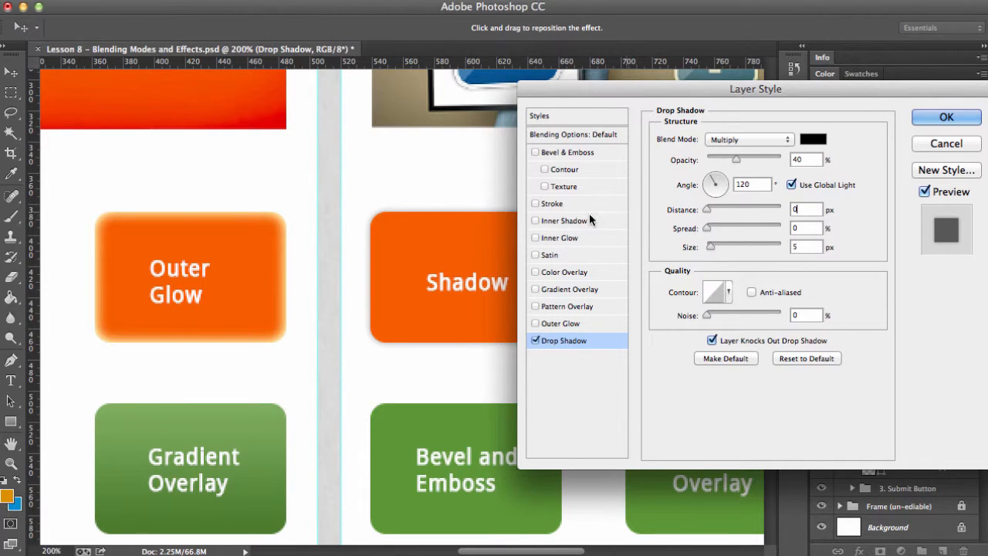
drag(490, 256, 466, 224)
double_click(811, 208)
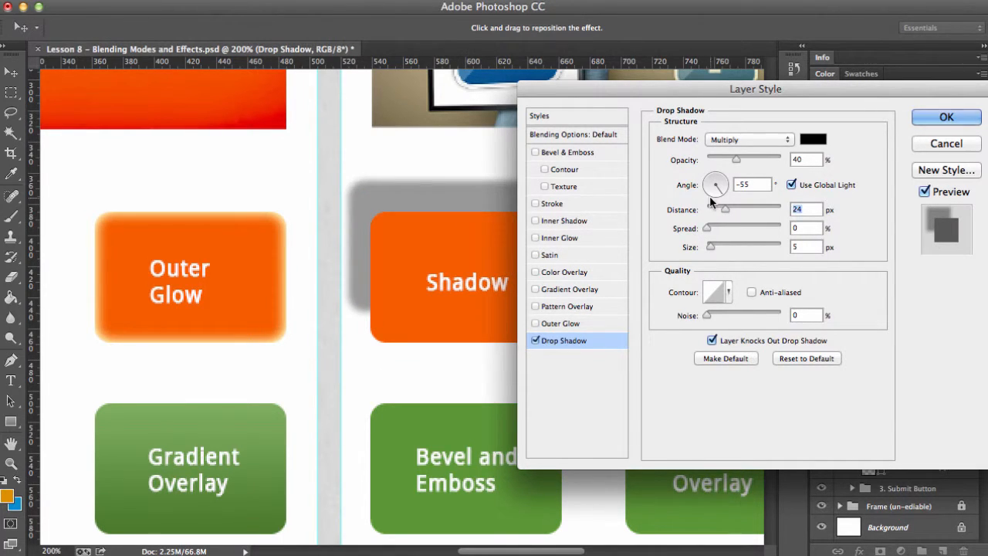
text(0)
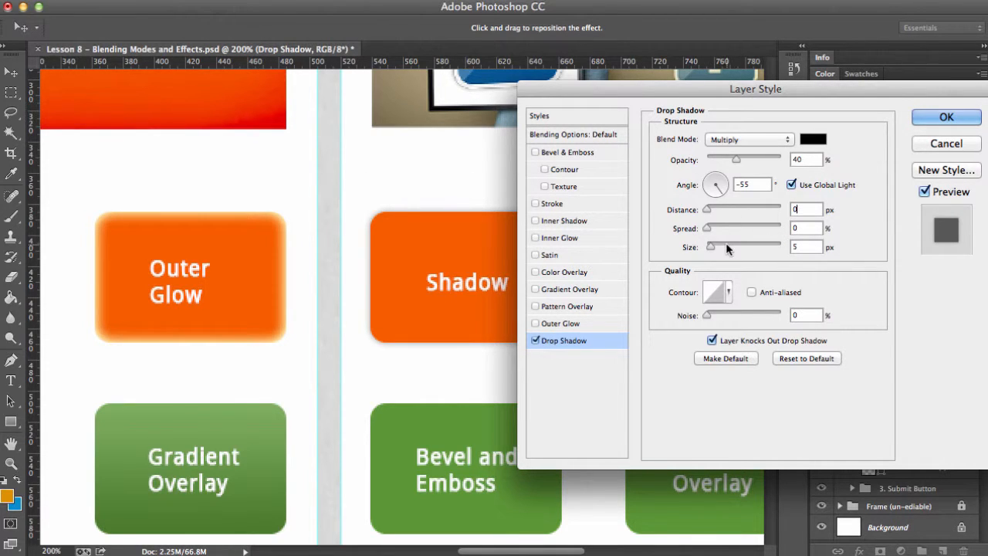
Increase the drop shadow's size to about 7 px and apply the layer style
drag(643, 89, 656, 73)
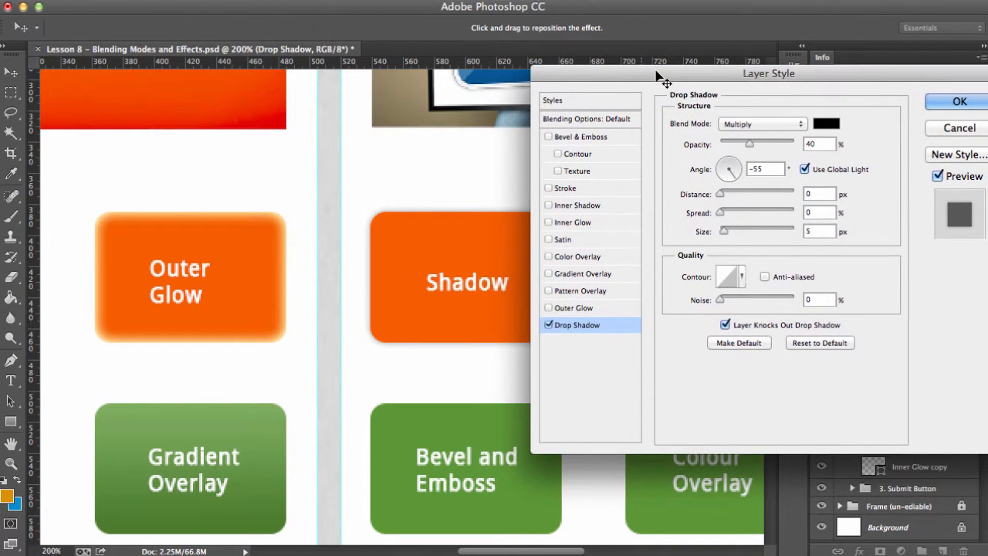
click(728, 233)
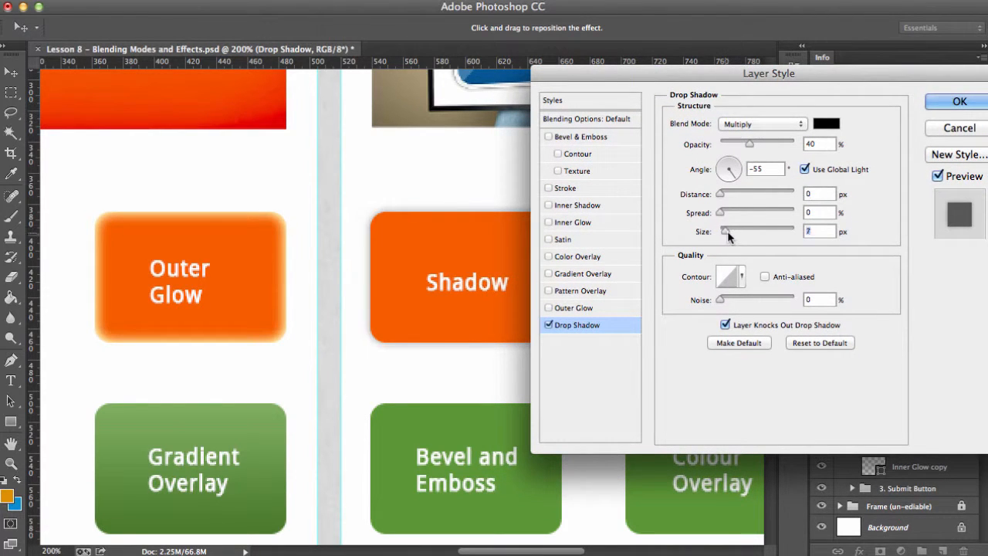
mouse_move(727, 231)
mouse_down()
mouse_move(739, 229)
mouse_move(719, 230)
mouse_move(737, 230)
mouse_move(732, 213)
mouse_move(784, 213)
mouse_move(722, 214)
mouse_move(734, 236)
mouse_move(726, 231)
mouse_up()
click(953, 102)
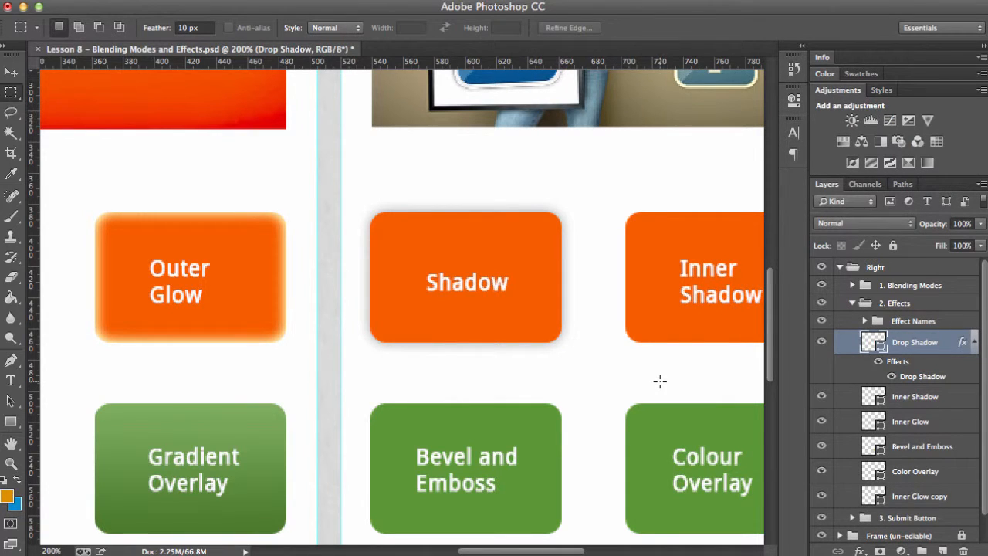
Enable the Inner Shadow effect in the Inner Shadow layer's style
drag(569, 302, 424, 294)
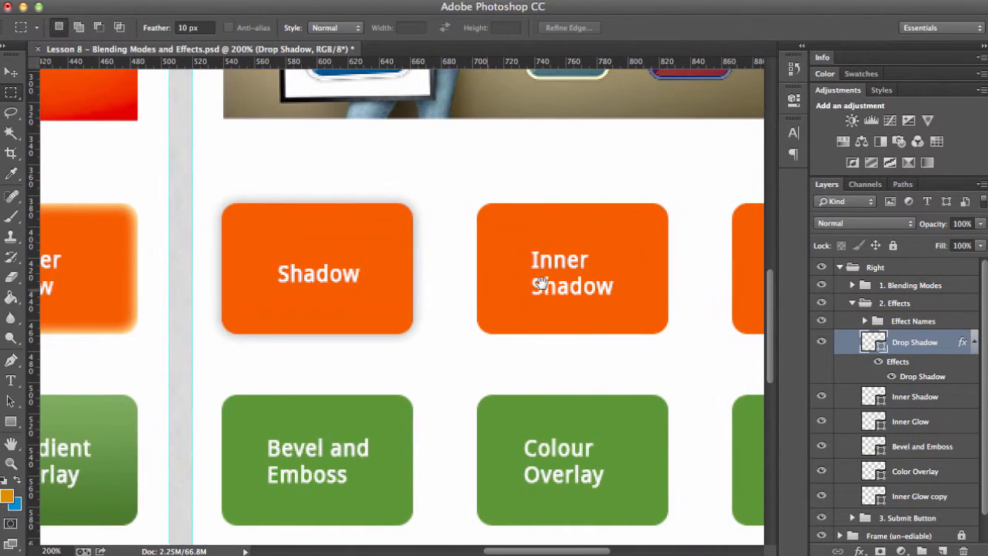
click(896, 398)
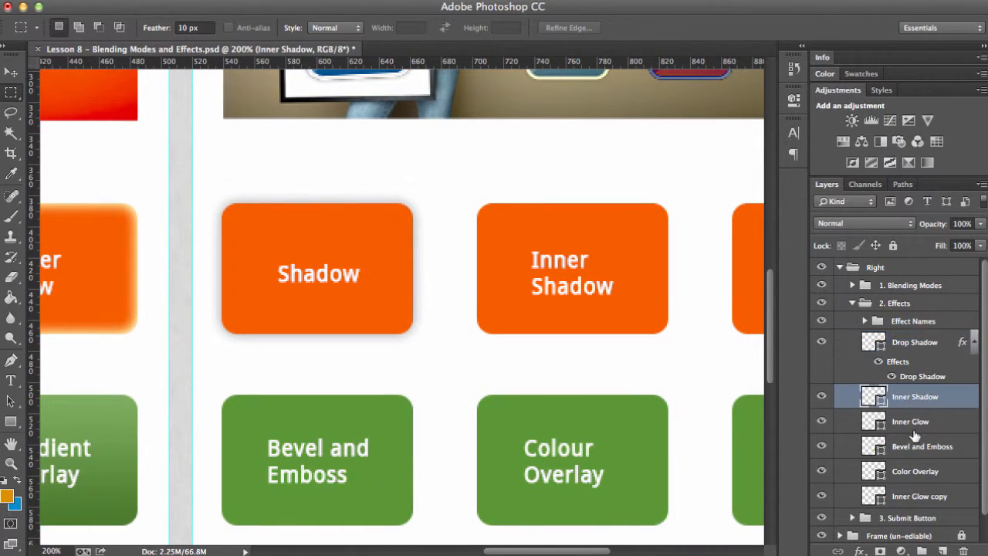
right_click(909, 396)
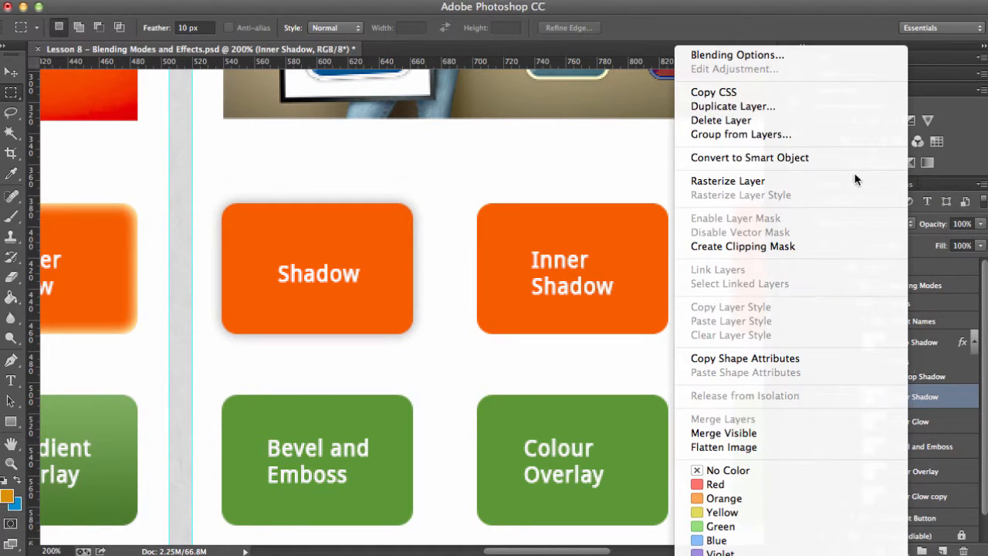
click(772, 55)
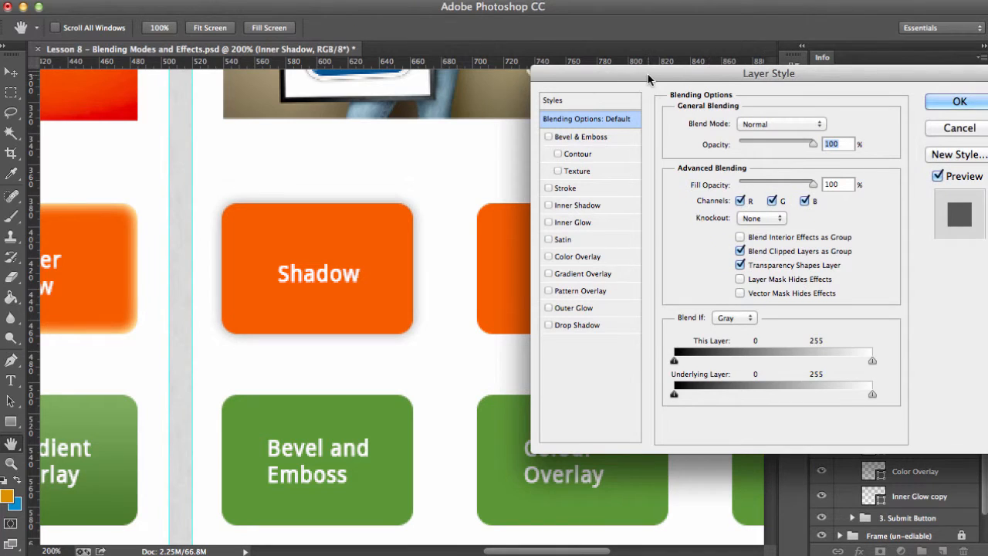
drag(648, 76, 666, 86)
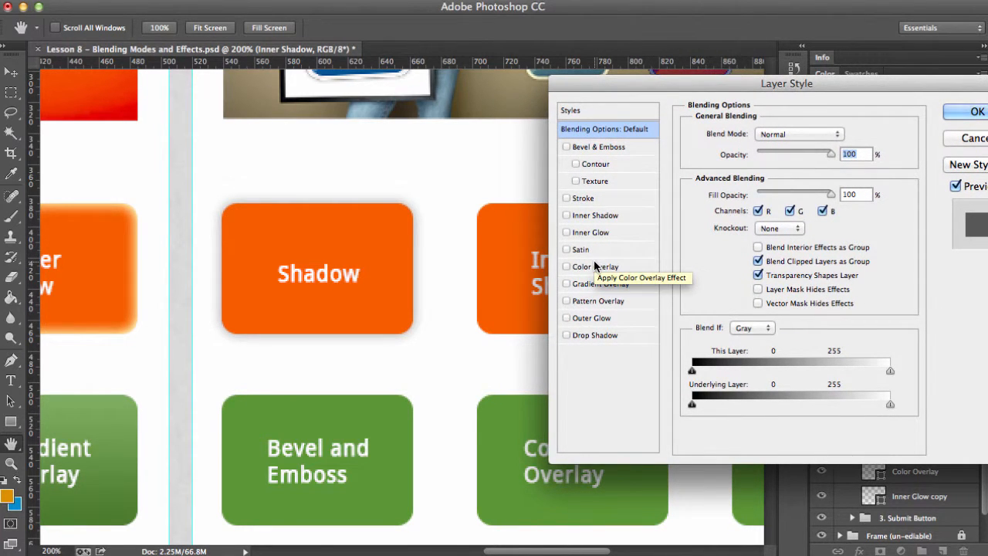
click(586, 216)
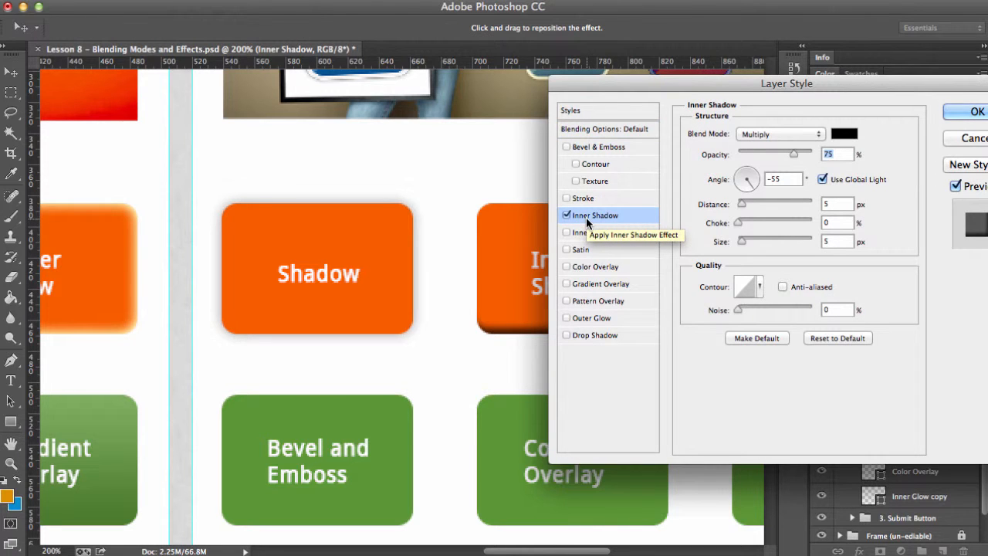
Set the inner shadow's size to 21 px
drag(657, 92, 717, 125)
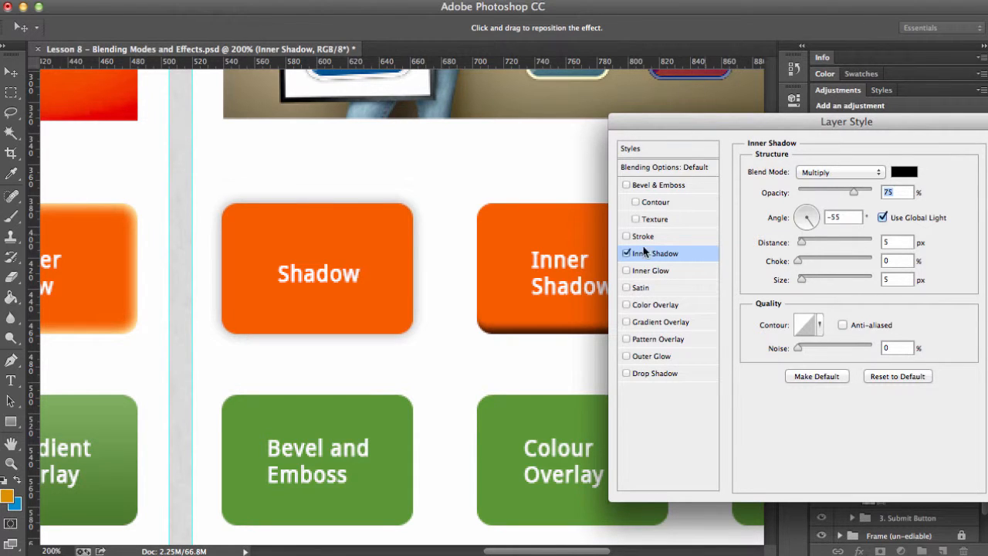
click(886, 279)
text(21)
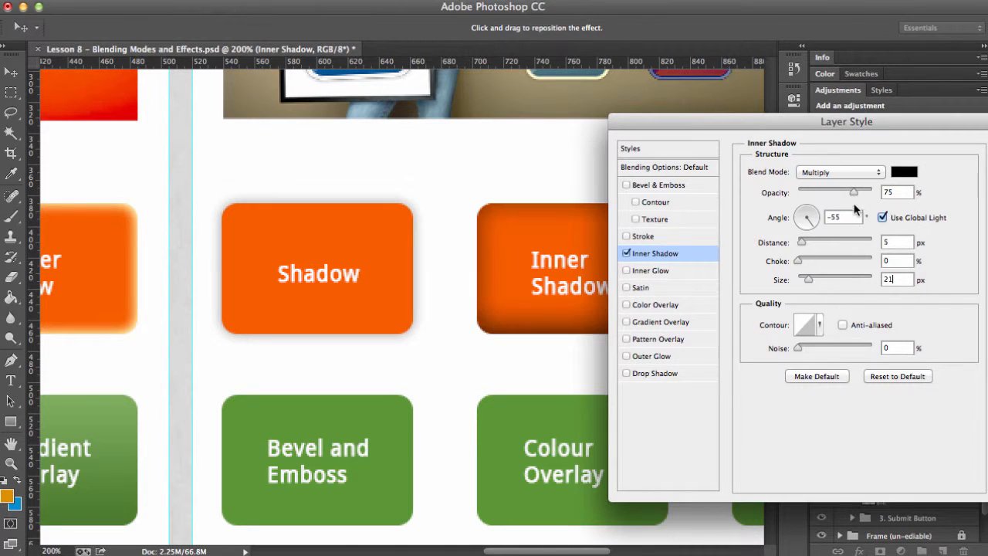
Set the inner shadow's opacity to 46% and reduce its size to 4 px
click(817, 189)
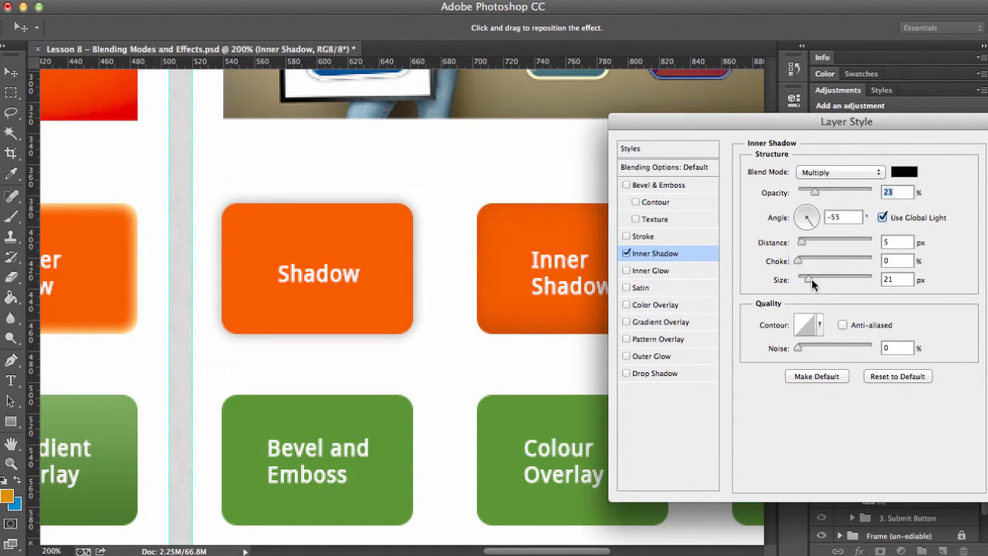
drag(811, 280, 800, 281)
click(830, 187)
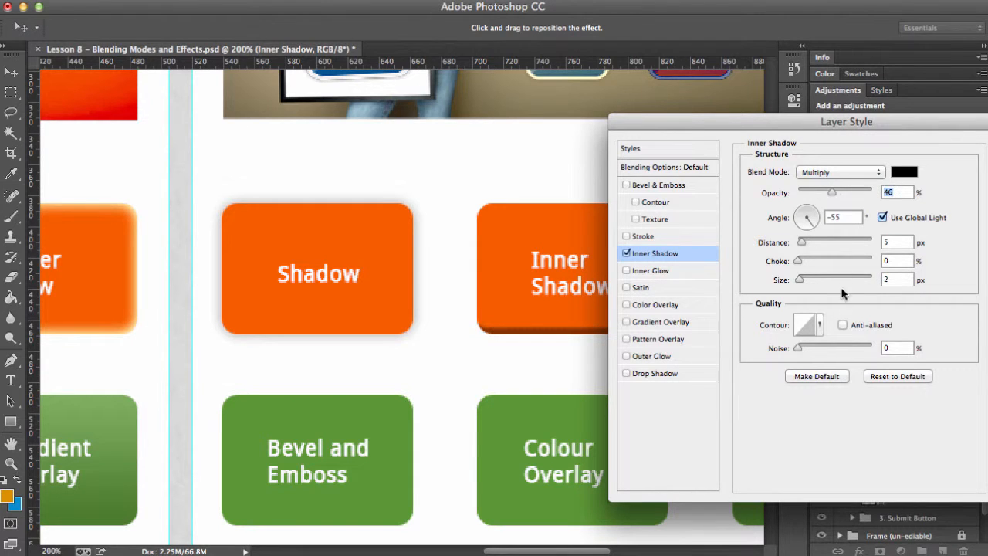
mouse_move(799, 281)
mouse_down()
mouse_move(820, 279)
mouse_move(808, 281)
mouse_up()
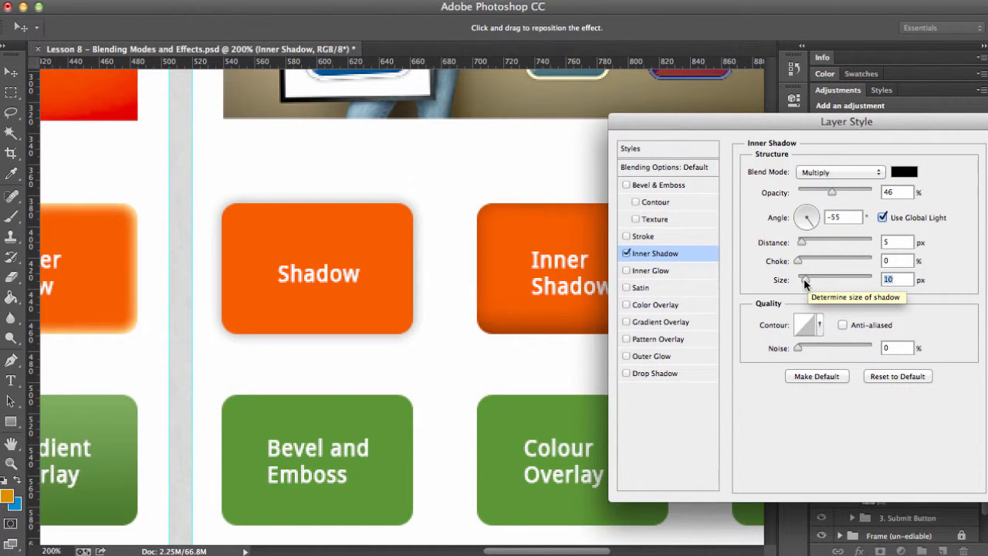
drag(804, 278, 801, 278)
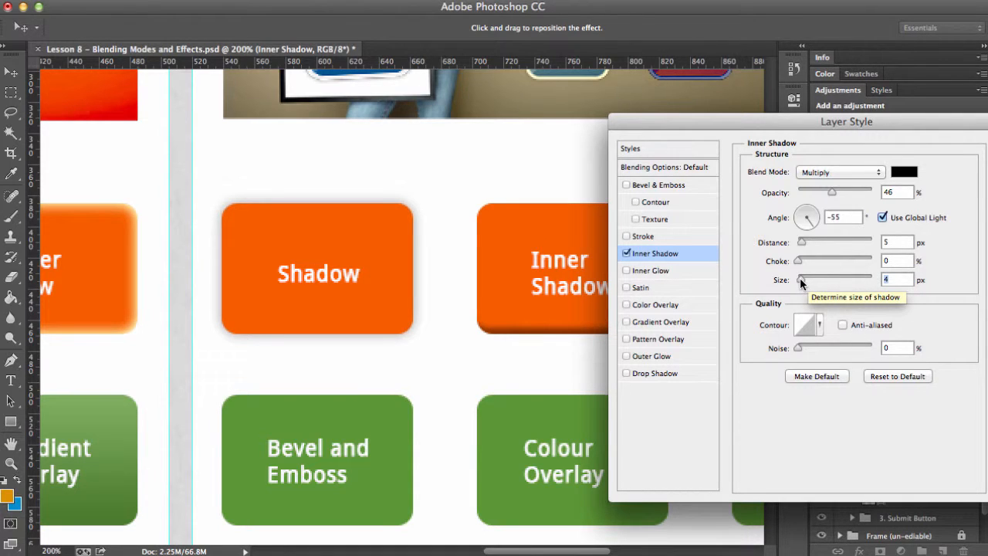
Set the inner shadow's distance to 0 px and its opacity to 29%, and apply the layer style
drag(801, 239, 799, 241)
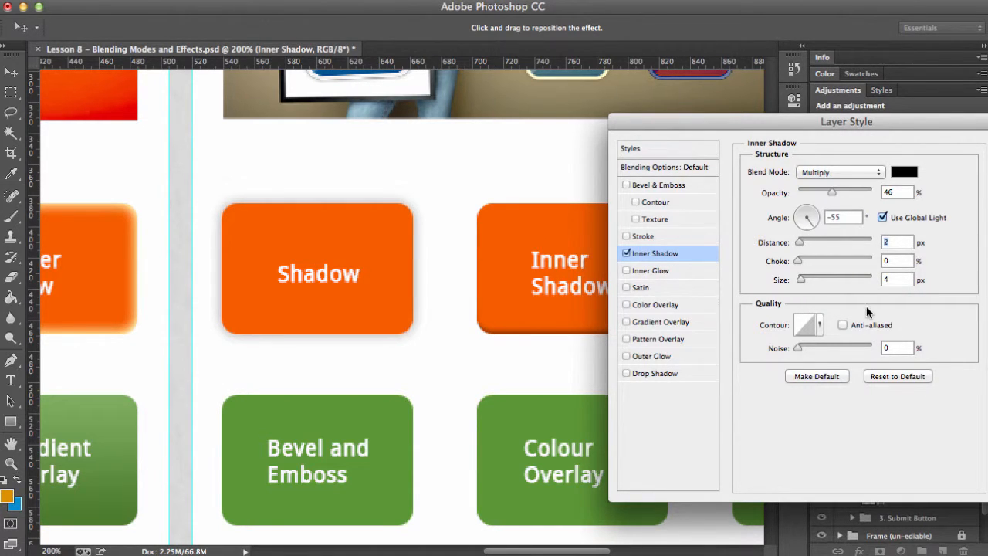
drag(832, 192, 819, 192)
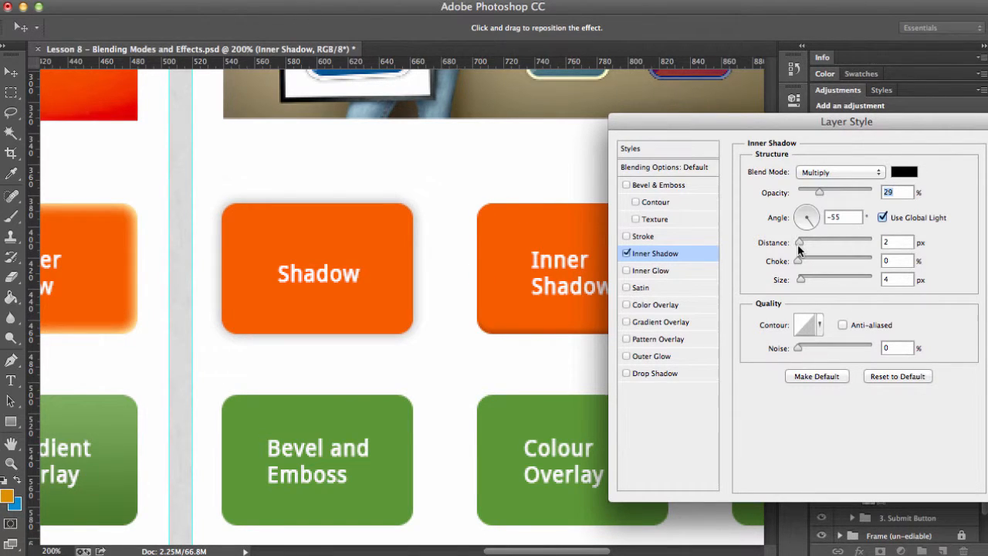
drag(797, 244, 798, 242)
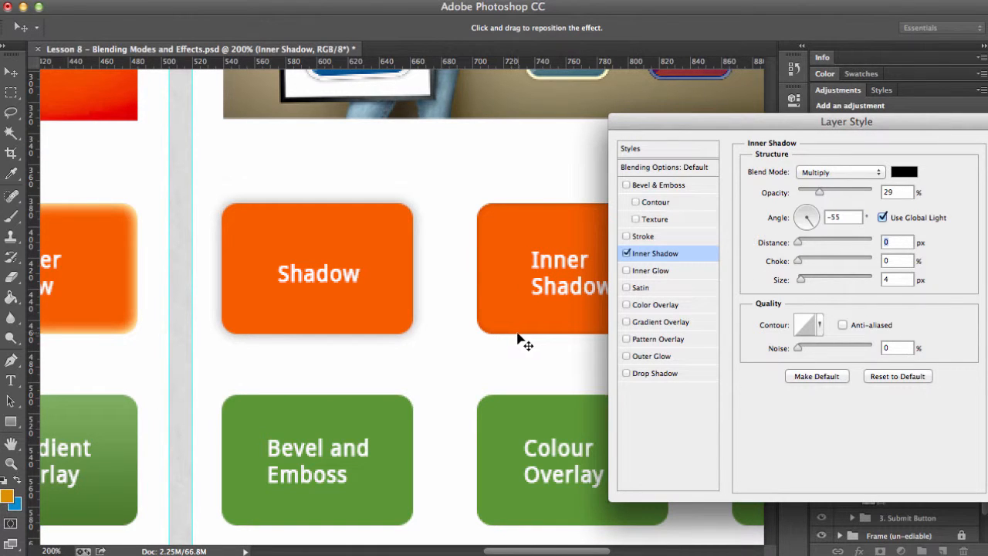
drag(731, 128, 666, 100)
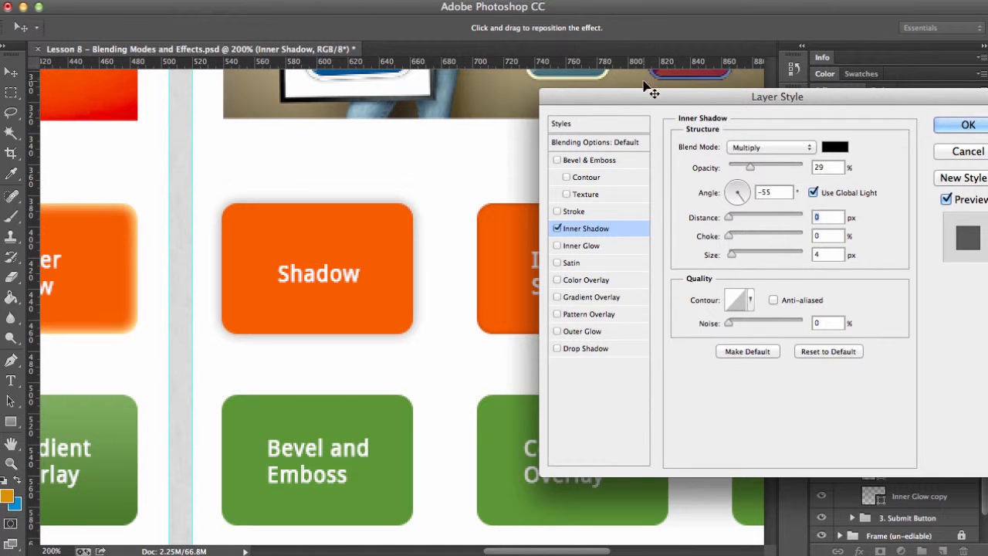
drag(648, 94, 694, 100)
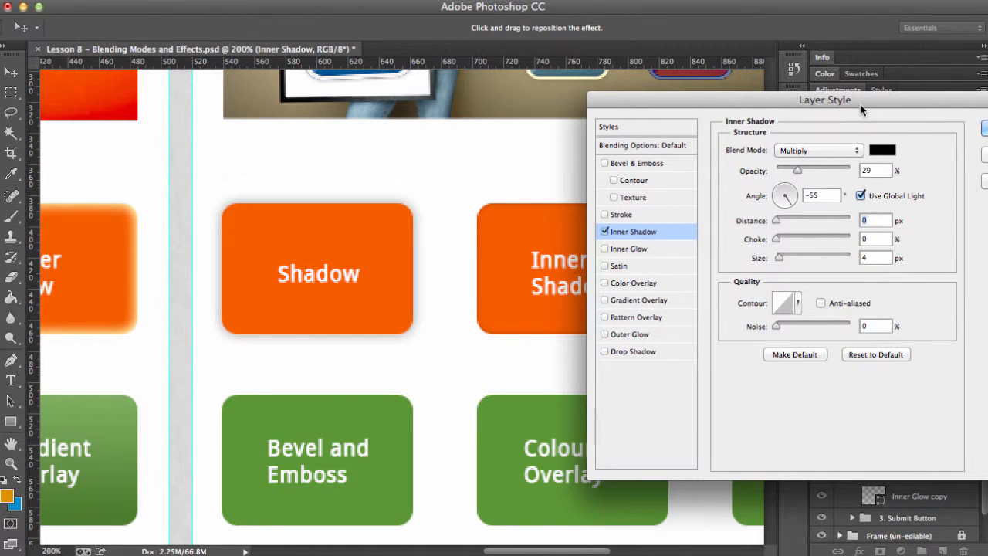
drag(860, 104, 621, 104)
click(836, 121)
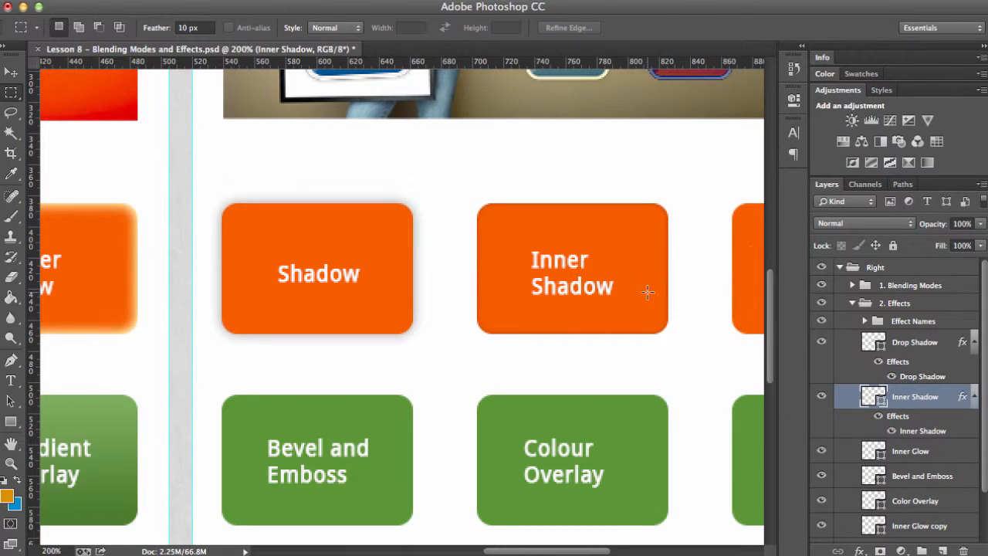
Select the Inner Glow layer in the 2. Effects group
scroll(505, 282, right, 6)
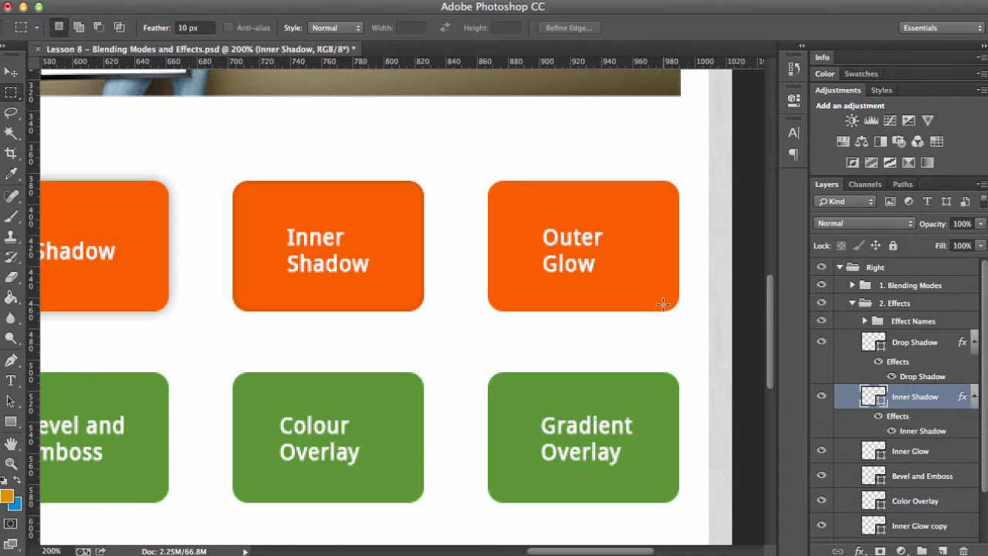
click(926, 452)
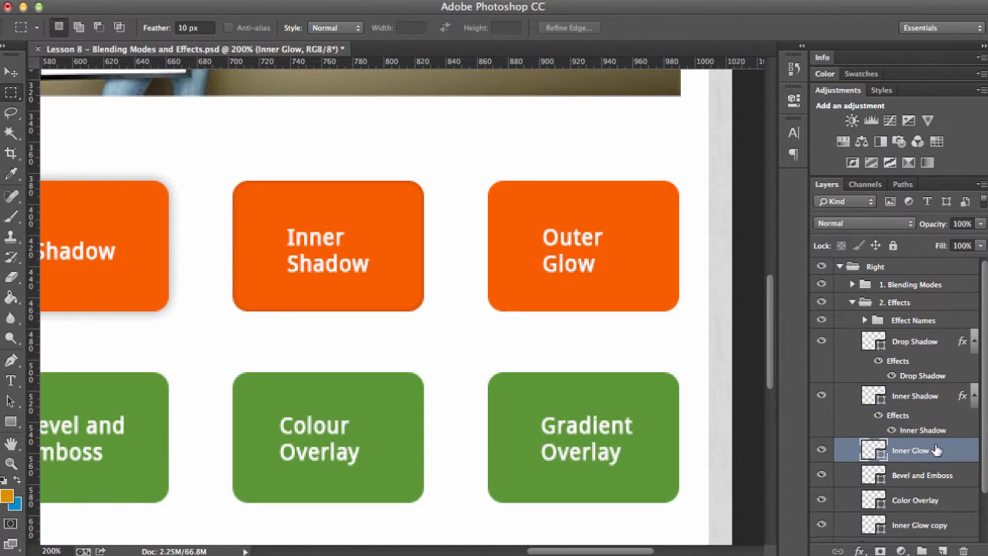
scroll(935, 442, down, 1)
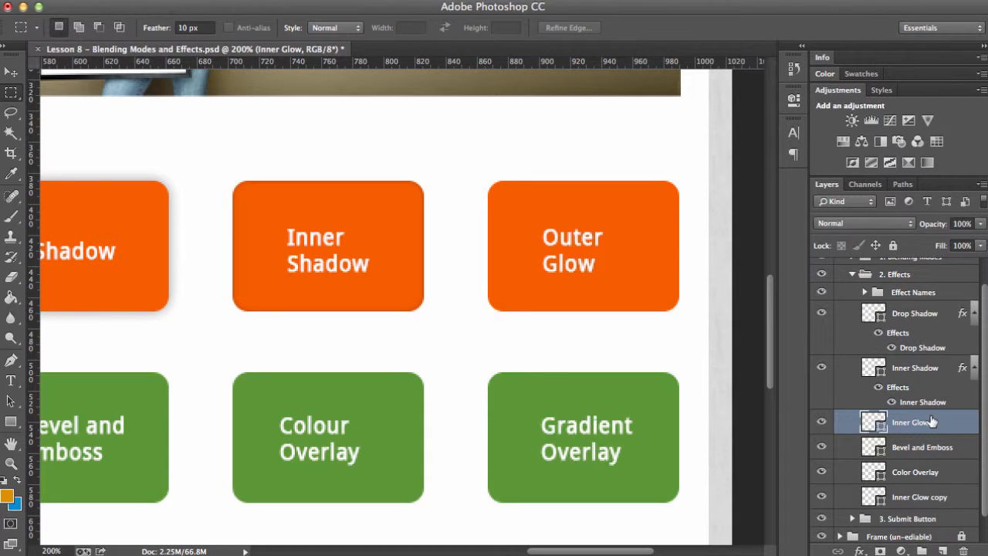
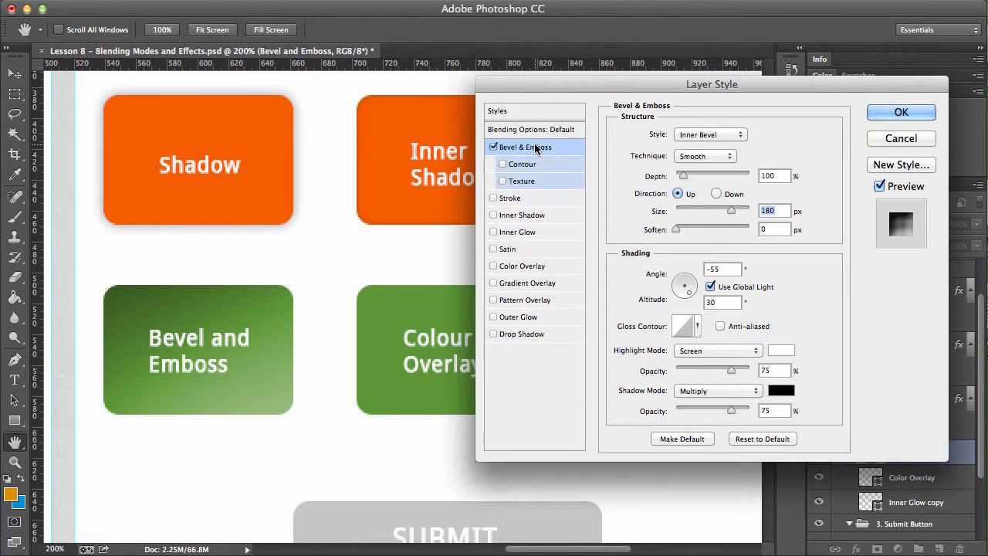
Apply the Bevel & Emboss style to the Bevel and Emboss layer
click(886, 113)
Enable the Color Overlay effect in the Color Overlay layer's style
scroll(872, 424, down, 4)
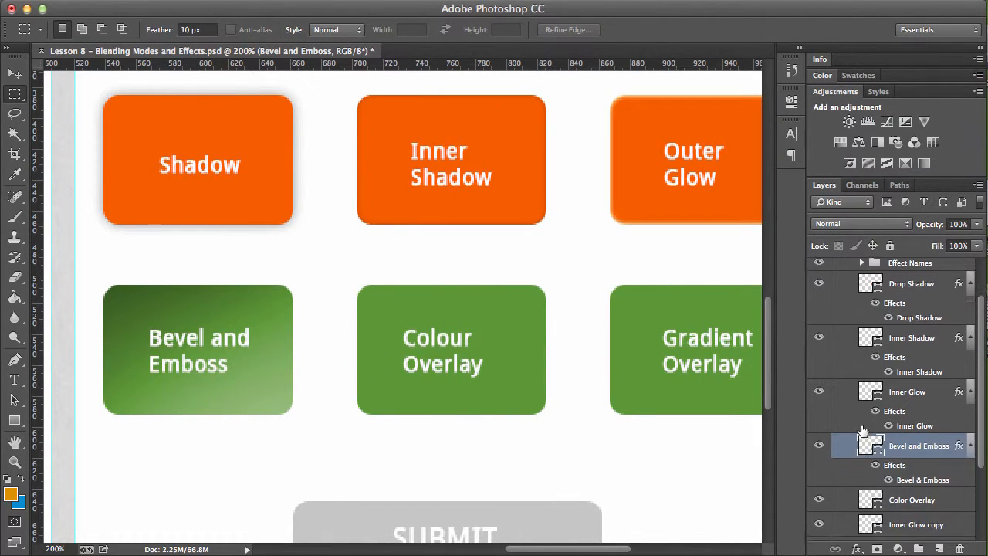
click(953, 442)
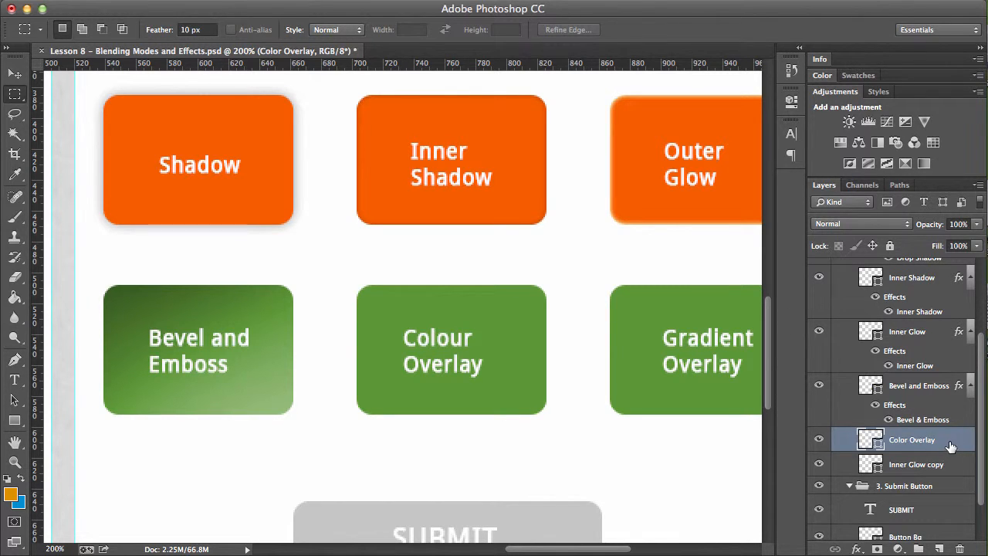
double_click(951, 446)
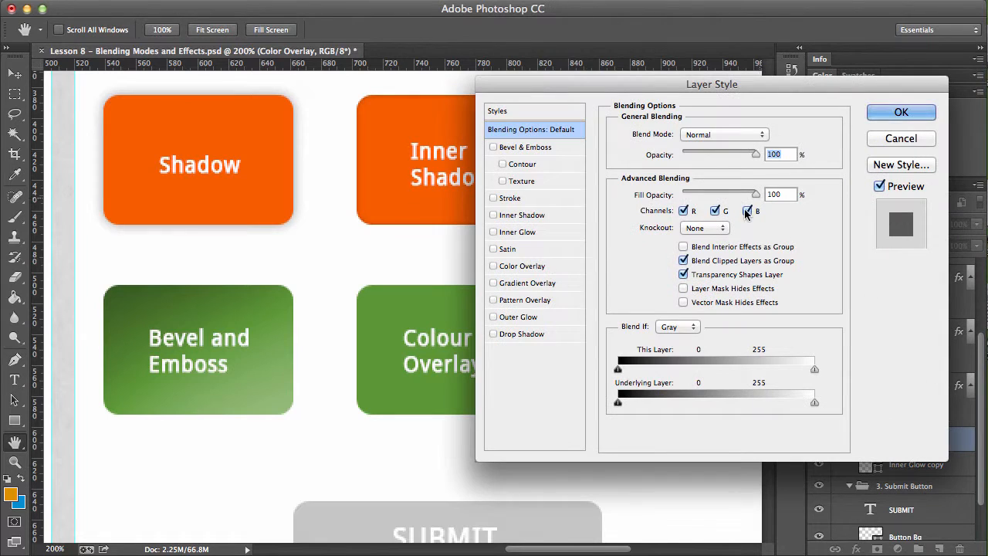
drag(538, 79, 558, 92)
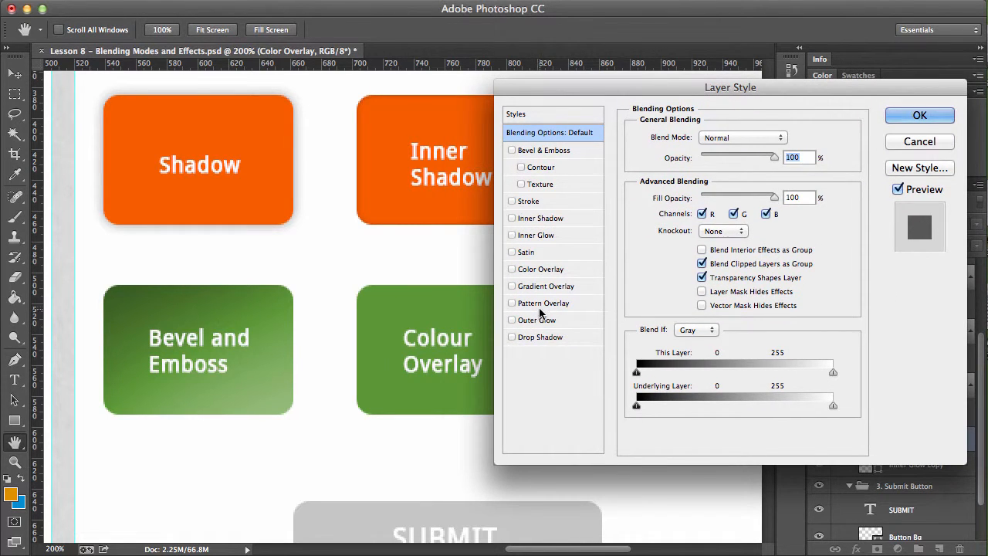
click(550, 268)
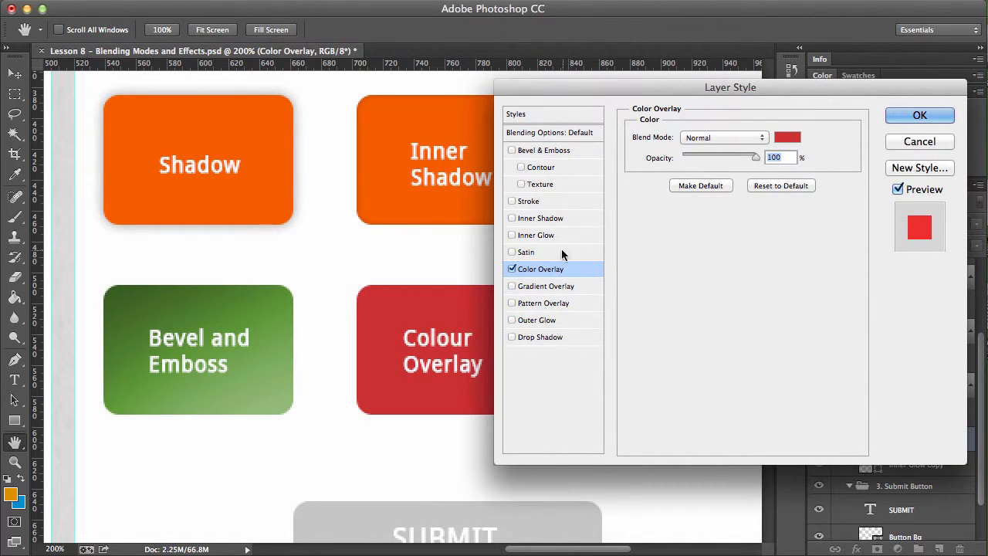
Change the overlay colour to light blue 62bdf2 and apply the layer style
click(776, 138)
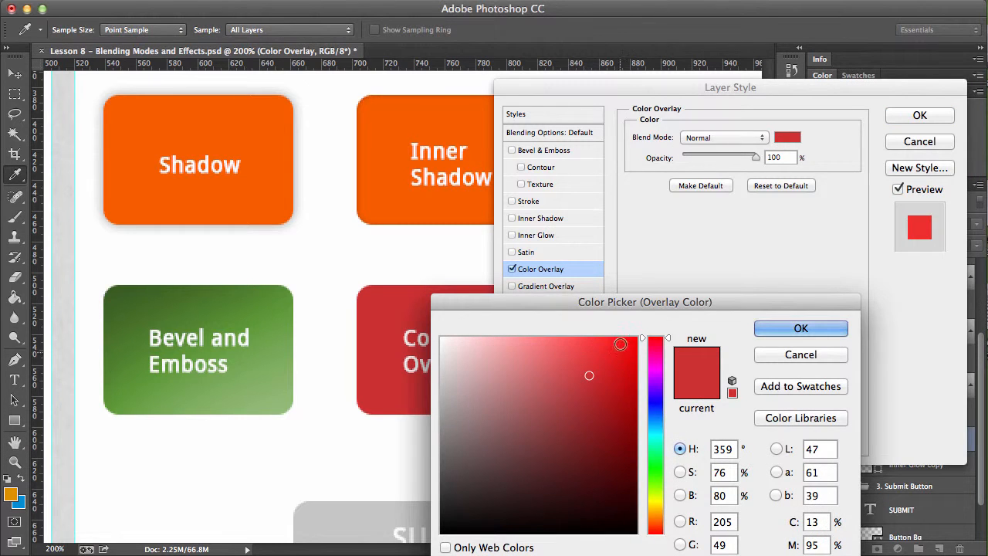
drag(621, 313, 720, 151)
click(755, 260)
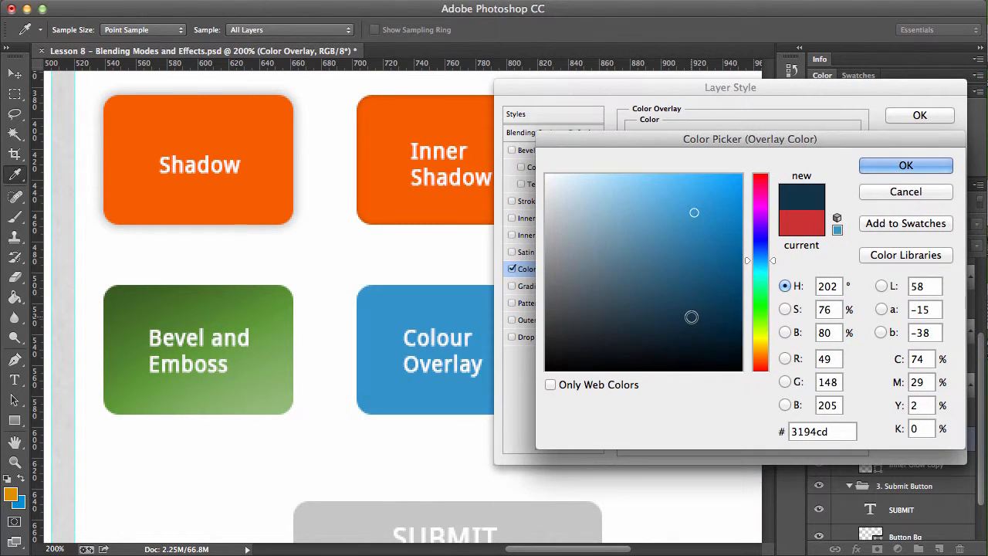
click(690, 316)
click(623, 235)
click(591, 214)
click(662, 184)
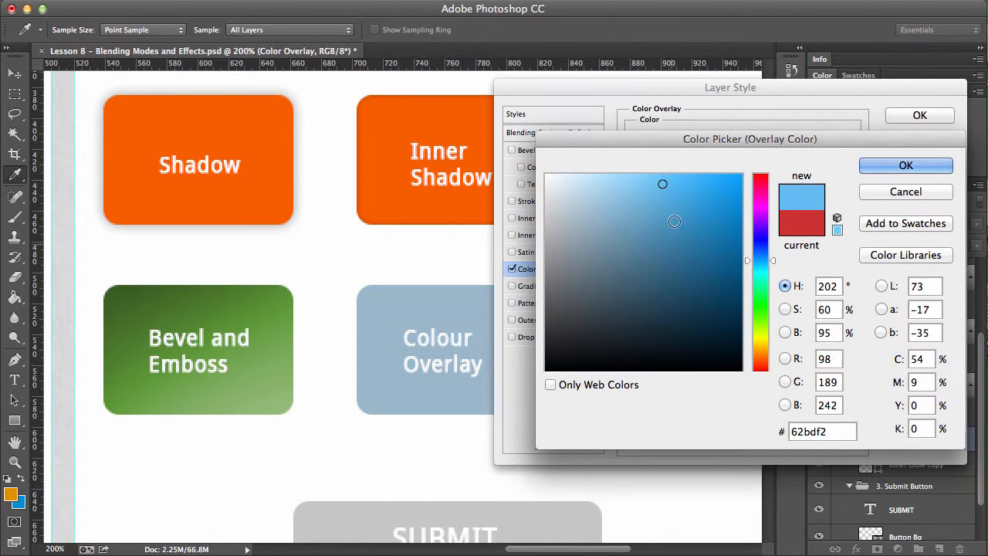
click(864, 168)
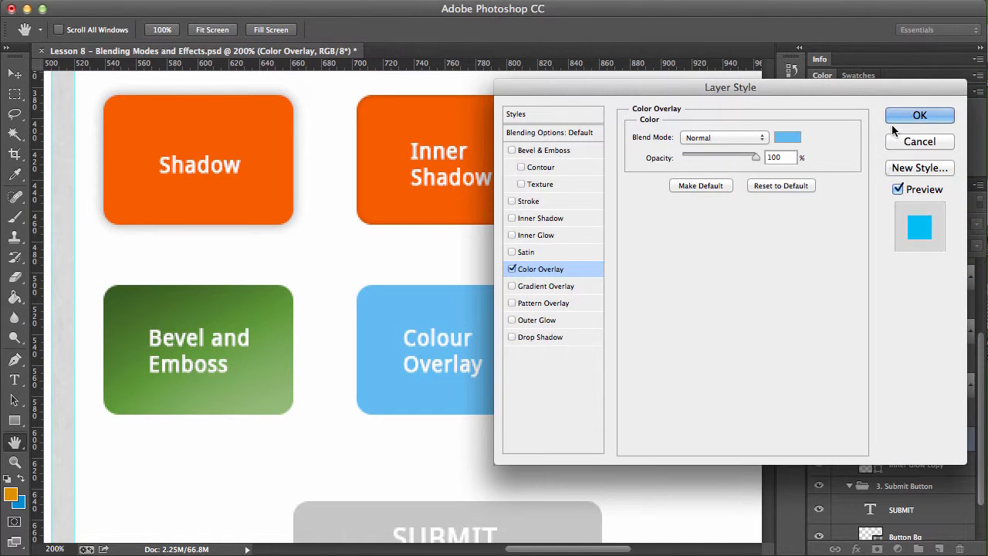
click(899, 118)
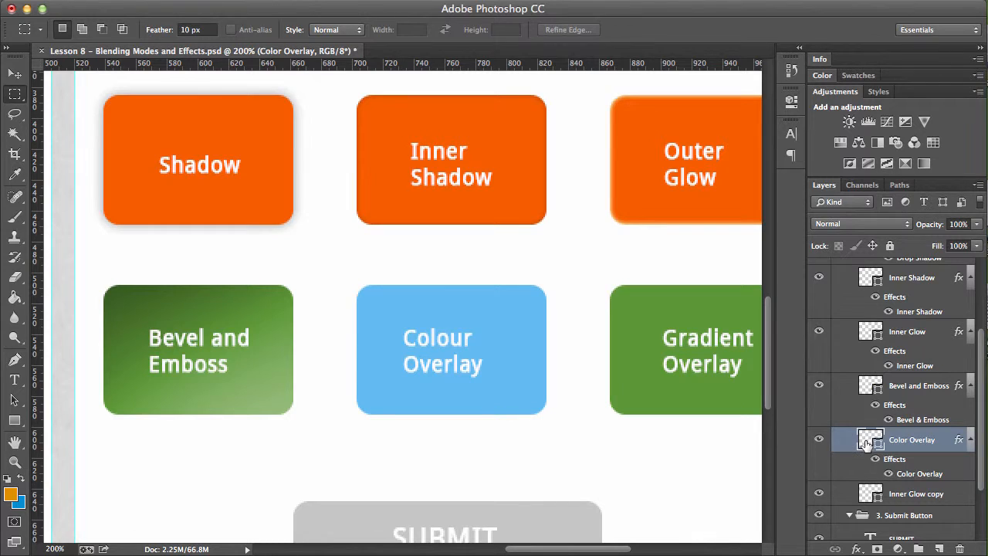
Rename the Inner Glow copy layer as Gradient Overlay
scroll(867, 443, down, 1)
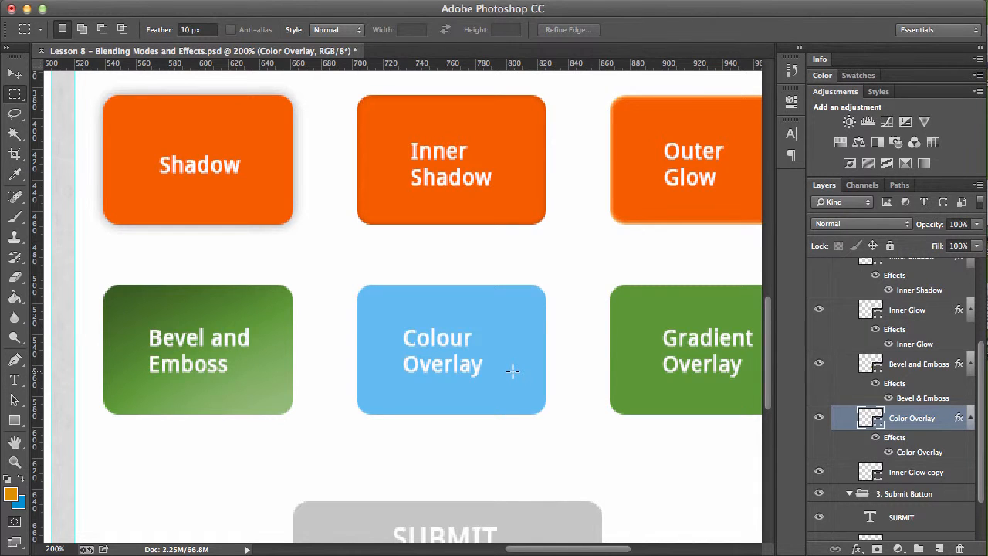
scroll(512, 371, down, 1)
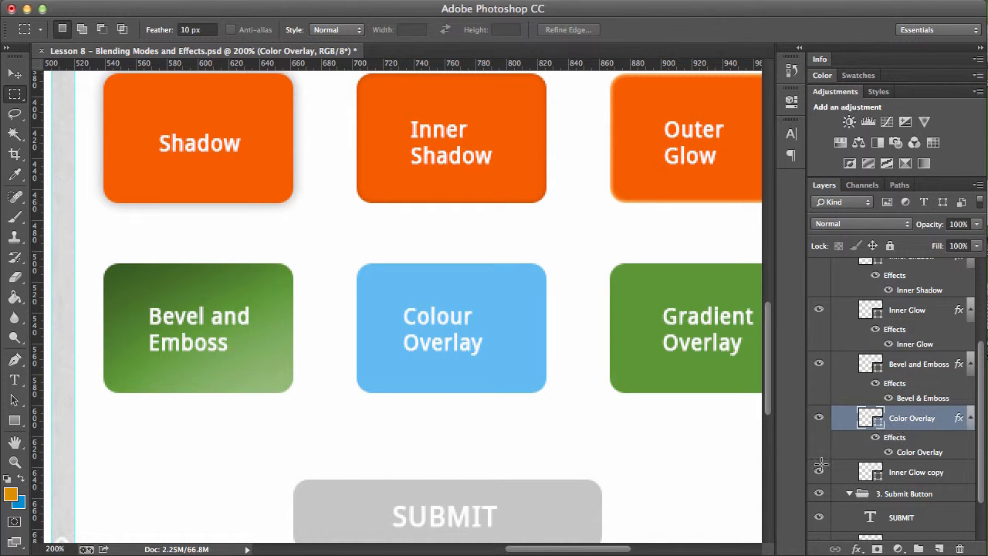
drag(580, 370, 531, 367)
click(937, 477)
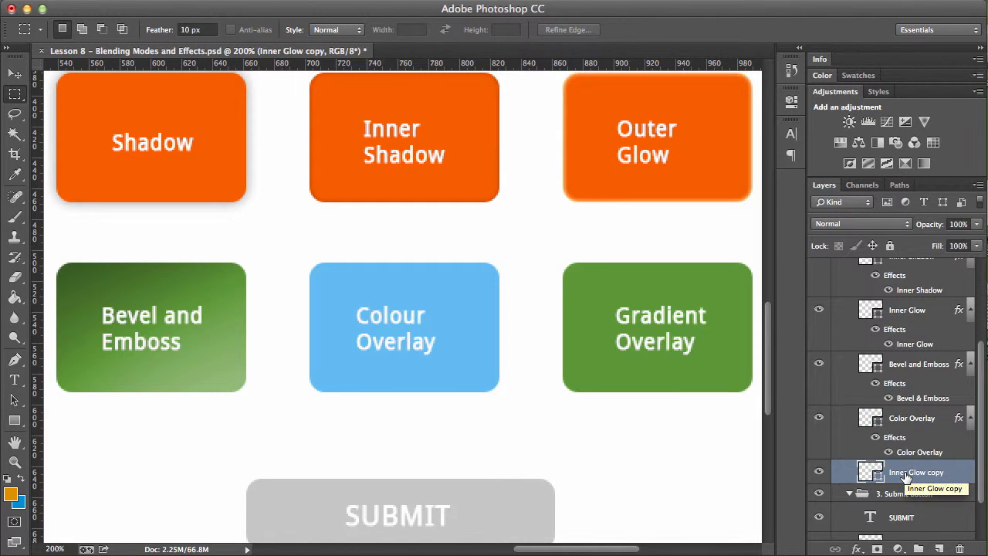
double_click(906, 472)
text(C)
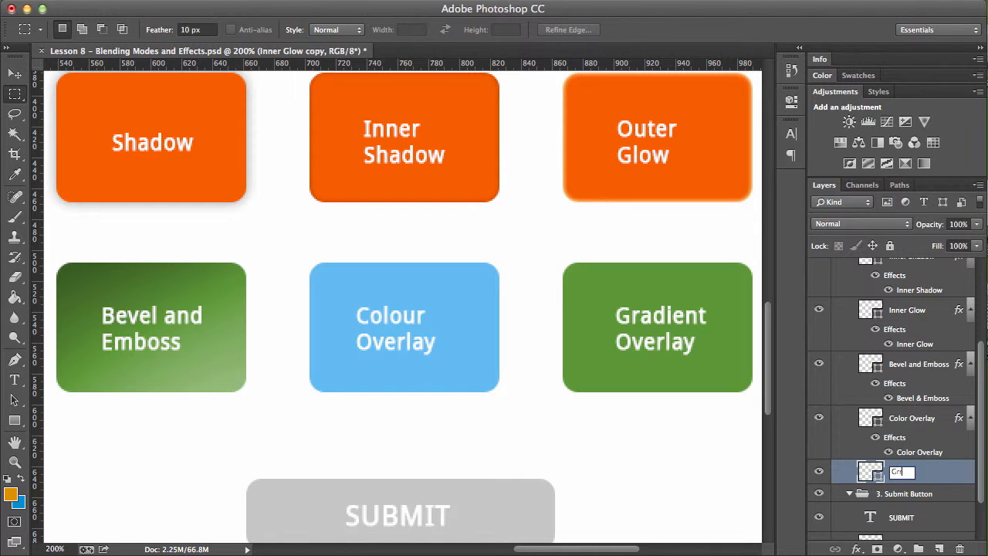
text(radient Overlay)
key(Return)
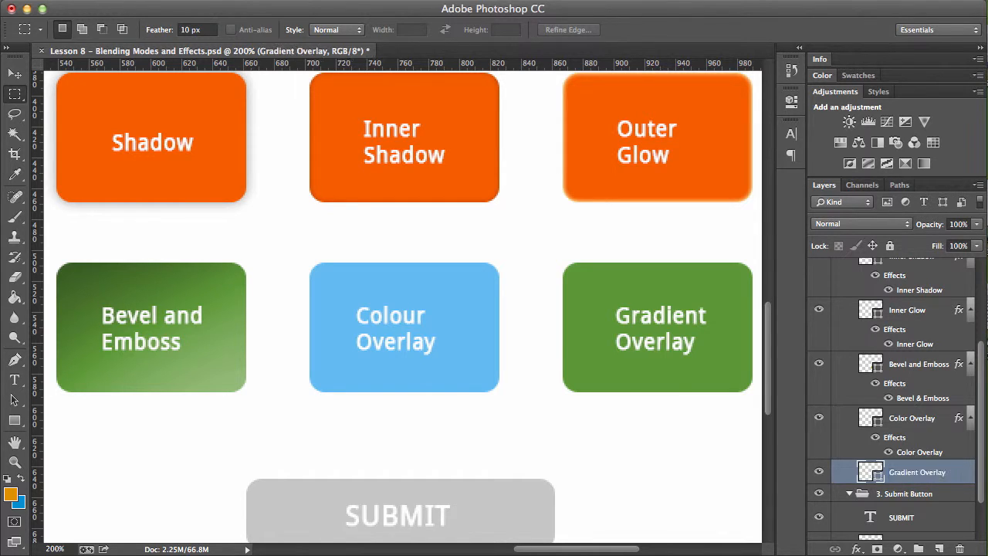
Add a linear black-to-white Gradient Overlay at 25% opacity to the Gradient Overlay layer and apply the style
double_click(957, 474)
drag(666, 86, 260, 111)
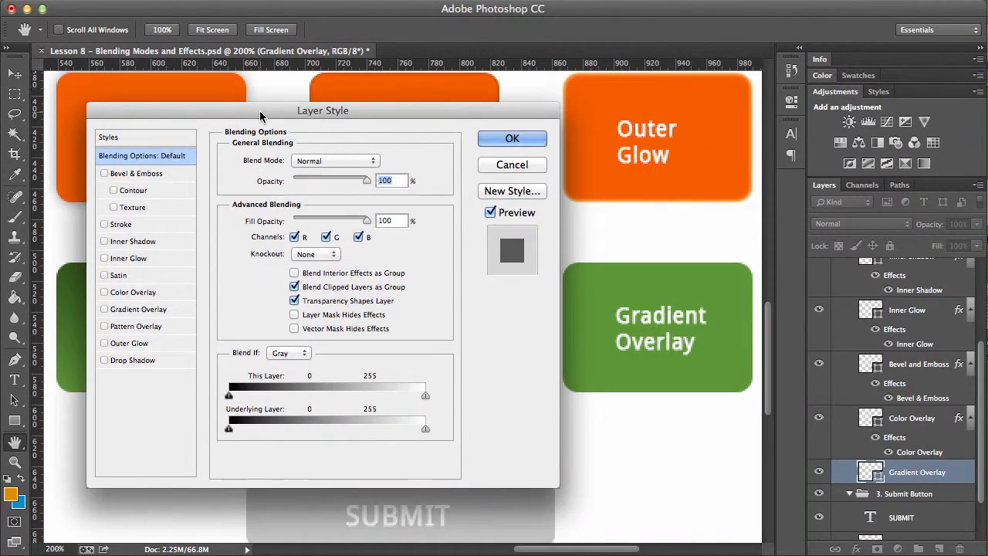
click(133, 310)
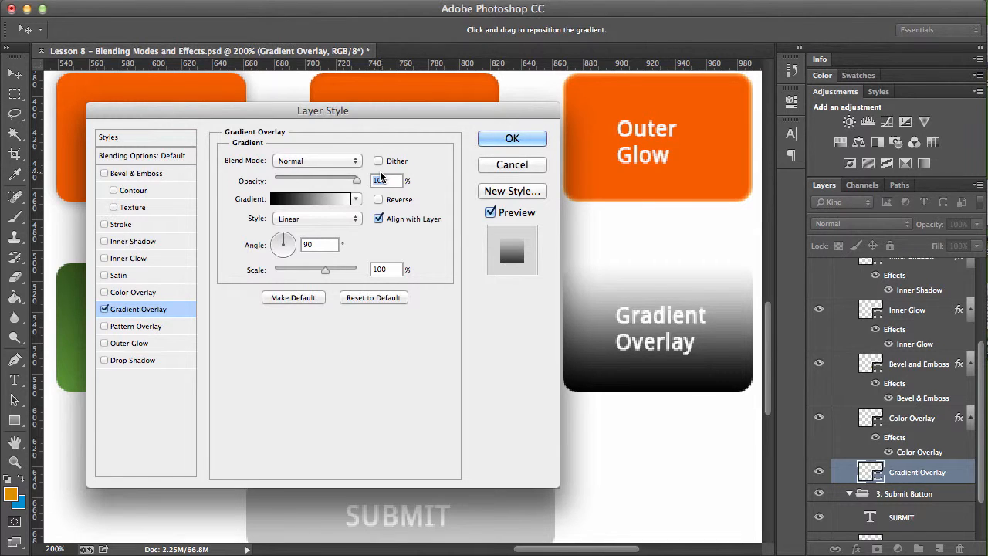
drag(359, 179, 294, 177)
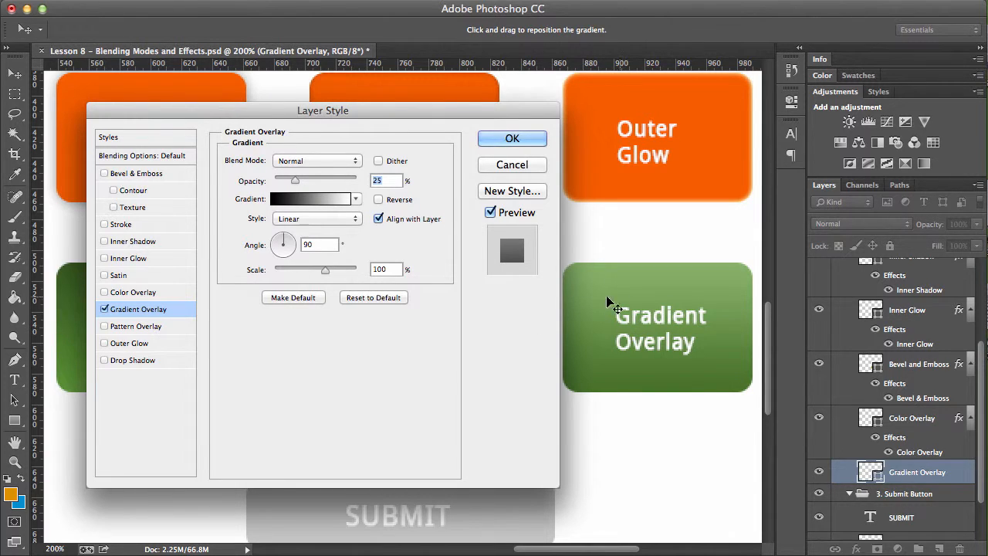
click(495, 139)
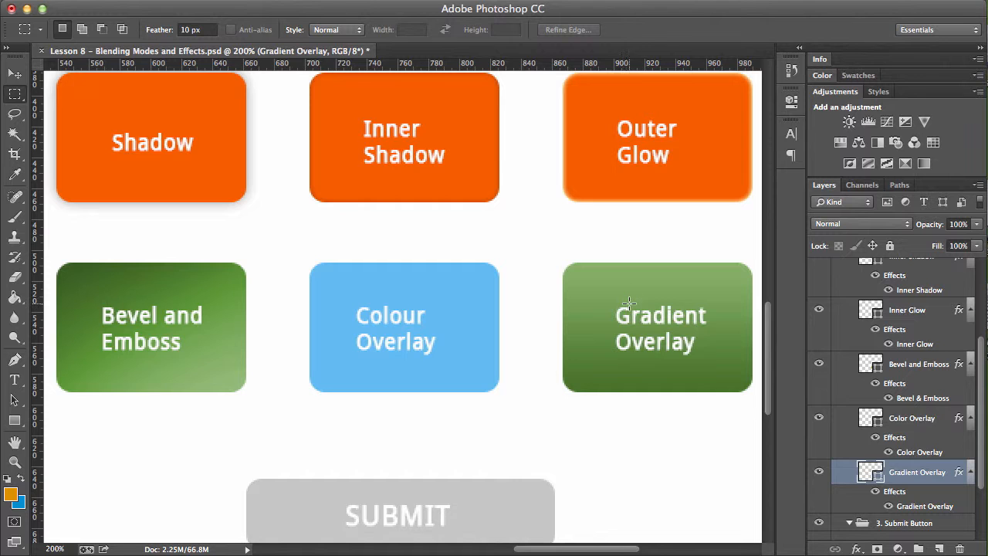
Change the fill colour of the Gradient Overlay rectangle from green to a bright, saturated red with hue 357
drag(626, 308, 547, 263)
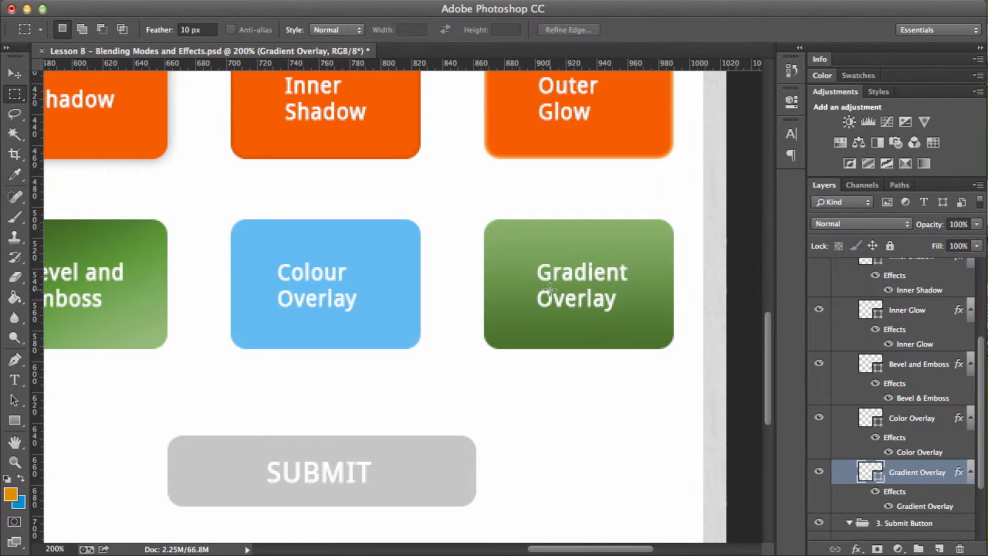
double_click(870, 472)
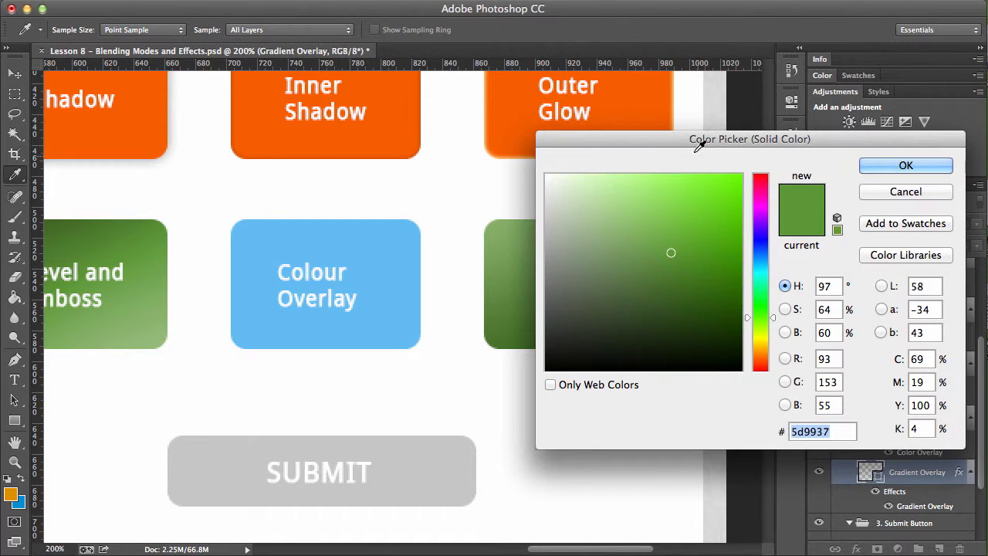
click(761, 176)
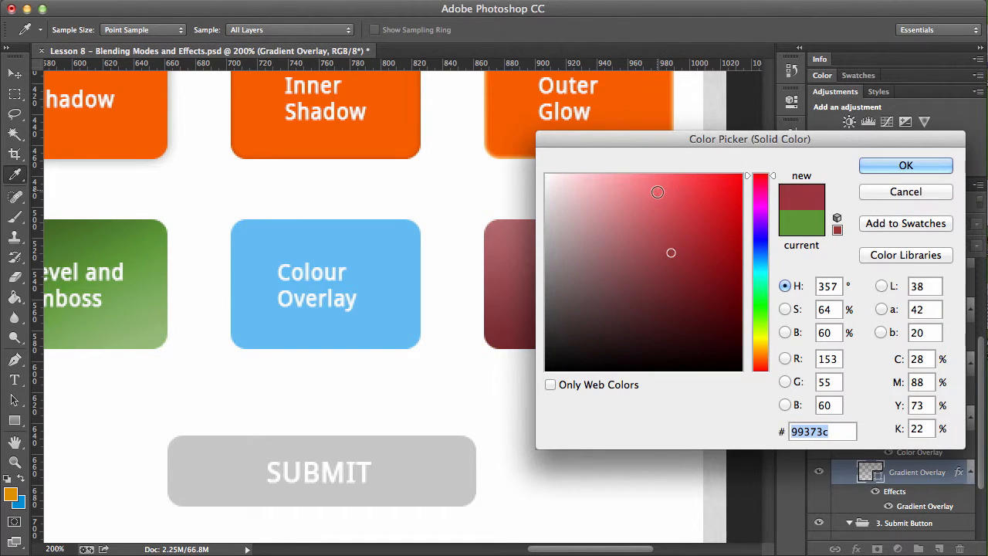
click(728, 183)
drag(727, 183, 742, 181)
click(908, 164)
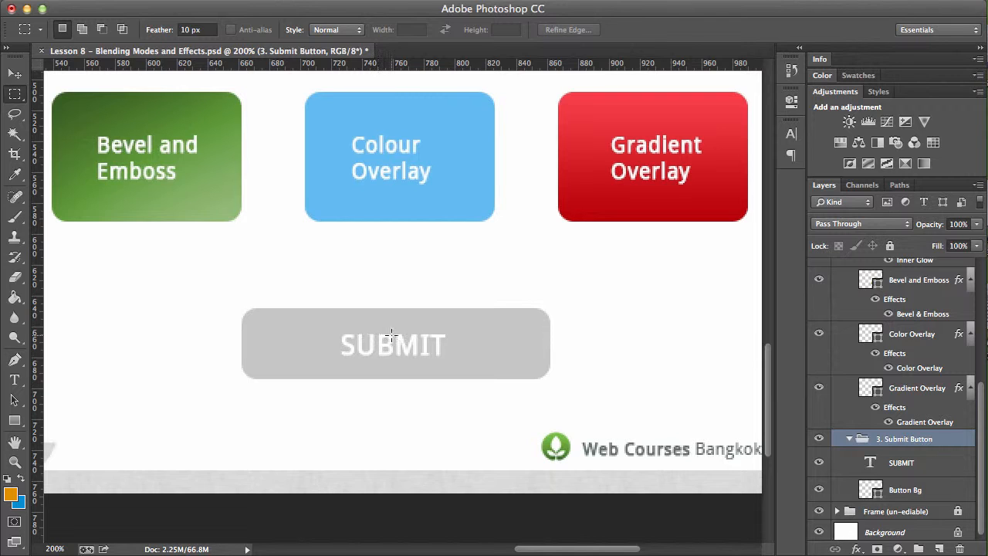
Expand the Frame (un-ediable) group and select the SUBMIT text layer in the Submit Button group inside its Left group
key(super+minus)
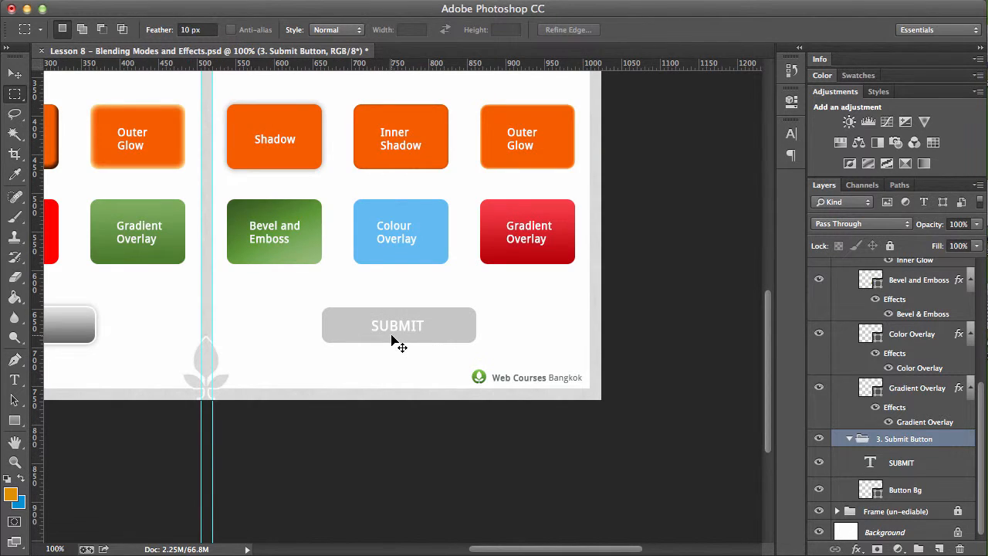
drag(392, 339, 546, 363)
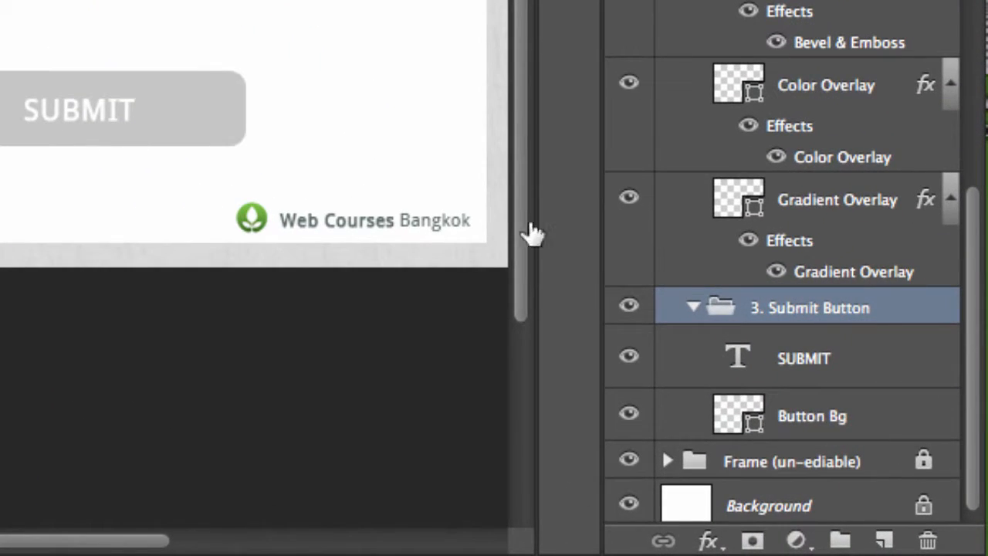
scroll(802, 224, down, 1)
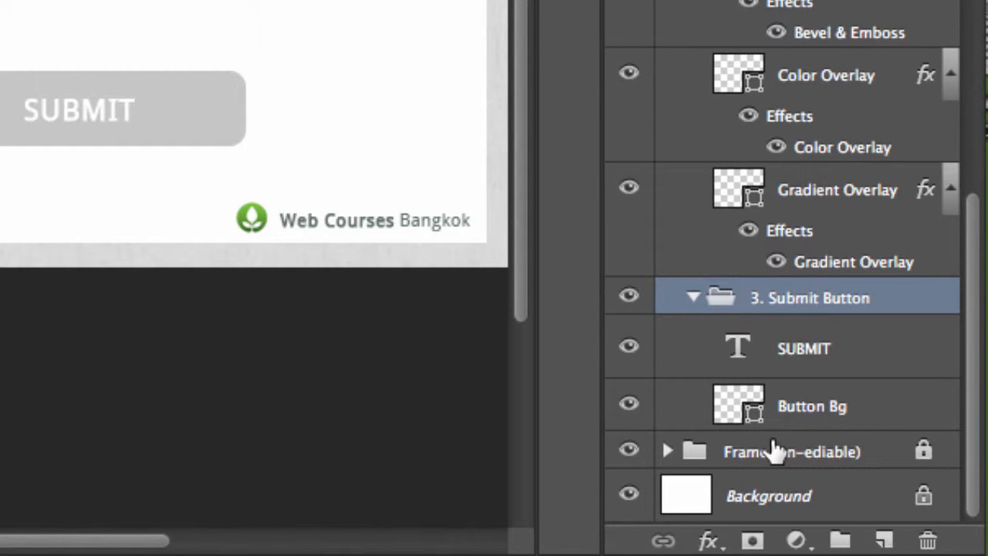
click(667, 451)
scroll(839, 364, down, 3)
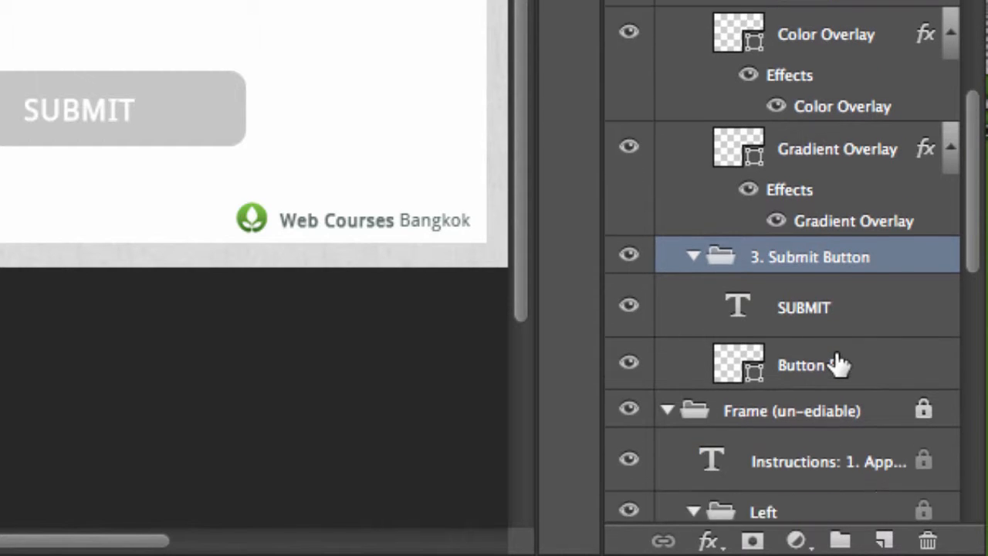
scroll(838, 355, down, 3)
scroll(836, 346, down, 3)
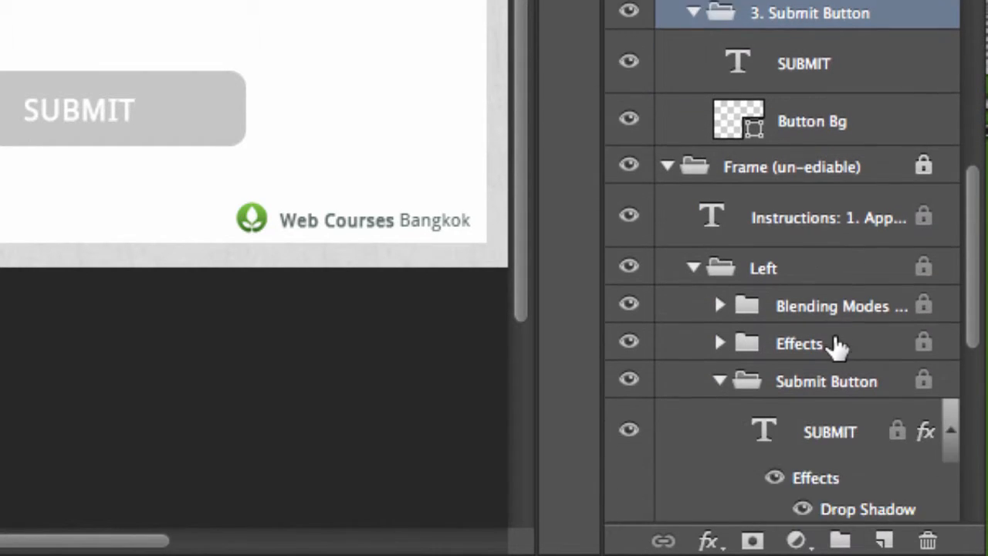
scroll(831, 340, down, 3)
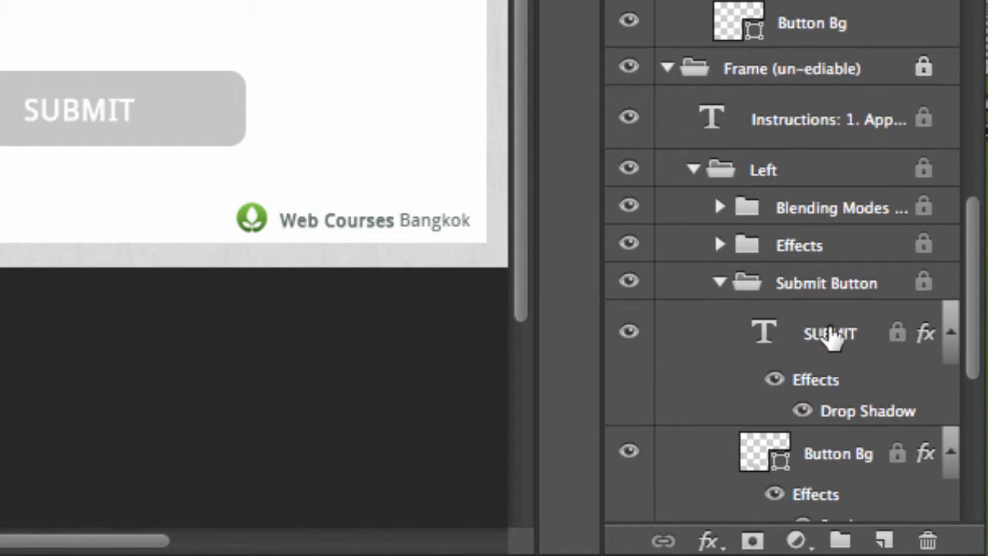
click(831, 335)
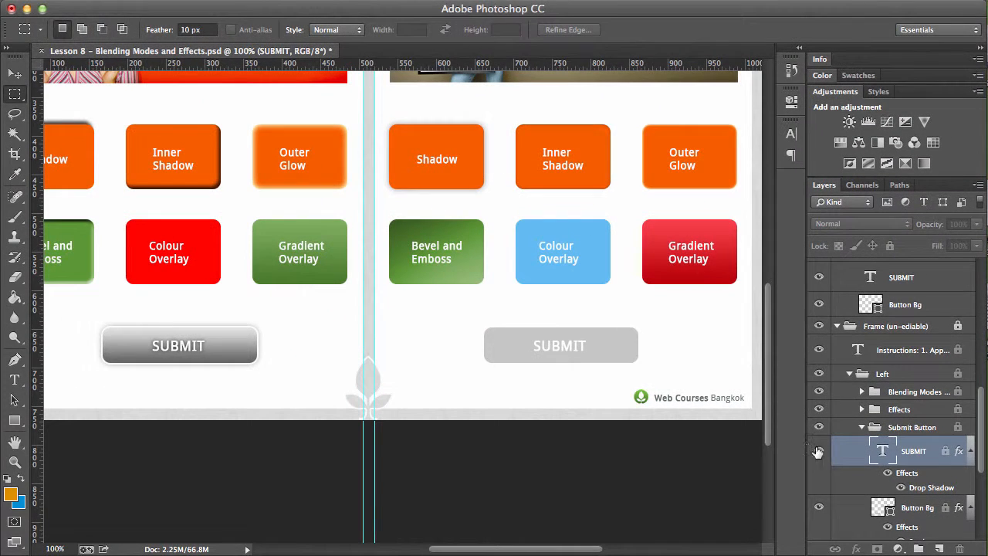
Hide and reshow the SUBMIT text and Button Bg layers of the Left group's Submit Button to identify them
click(820, 451)
click(820, 452)
scroll(822, 455, down, 1)
click(819, 479)
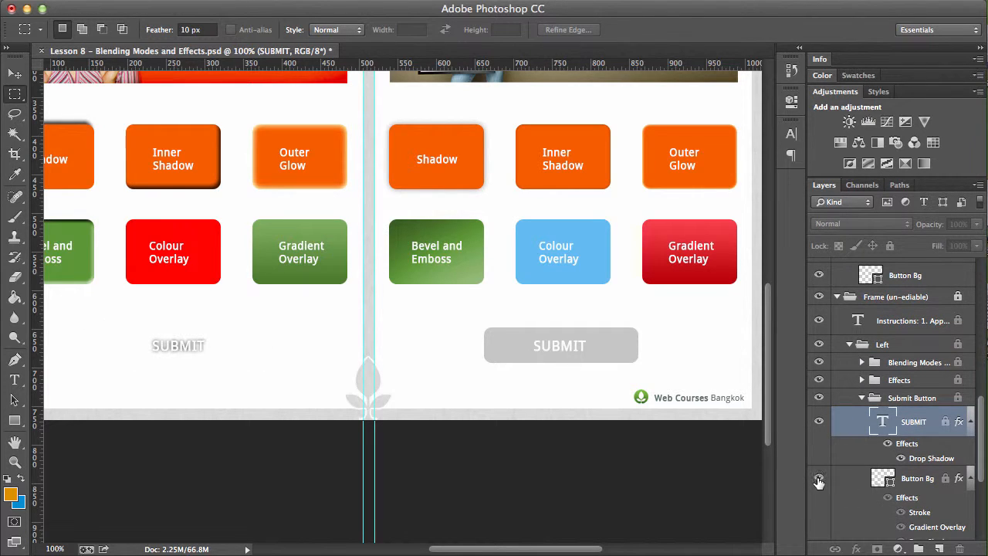
click(819, 480)
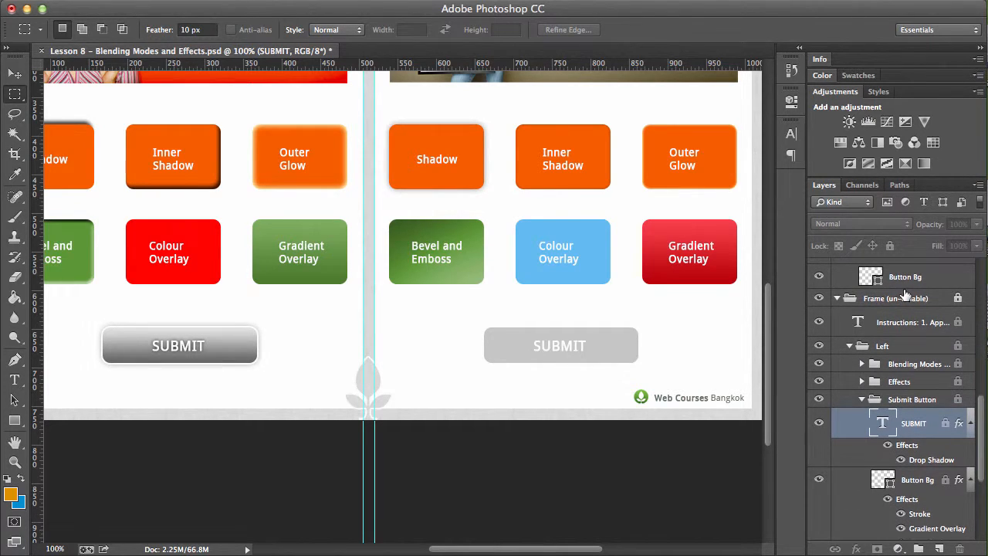
Copy the Drop Shadow effect from the Left group's SUBMIT text layer to the SUBMIT text layer in the 3. Submit Button group
scroll(903, 289, up, 1)
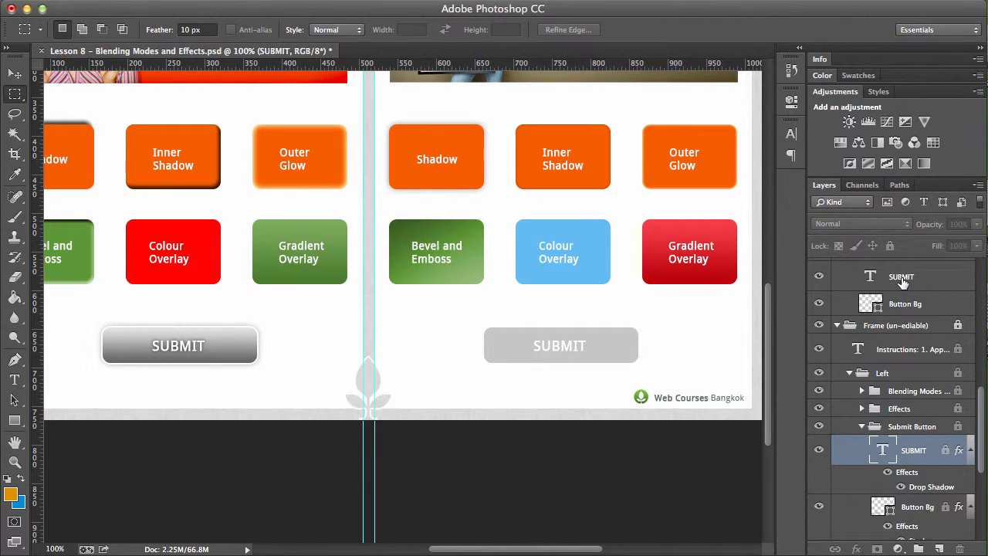
click(903, 280)
click(904, 304)
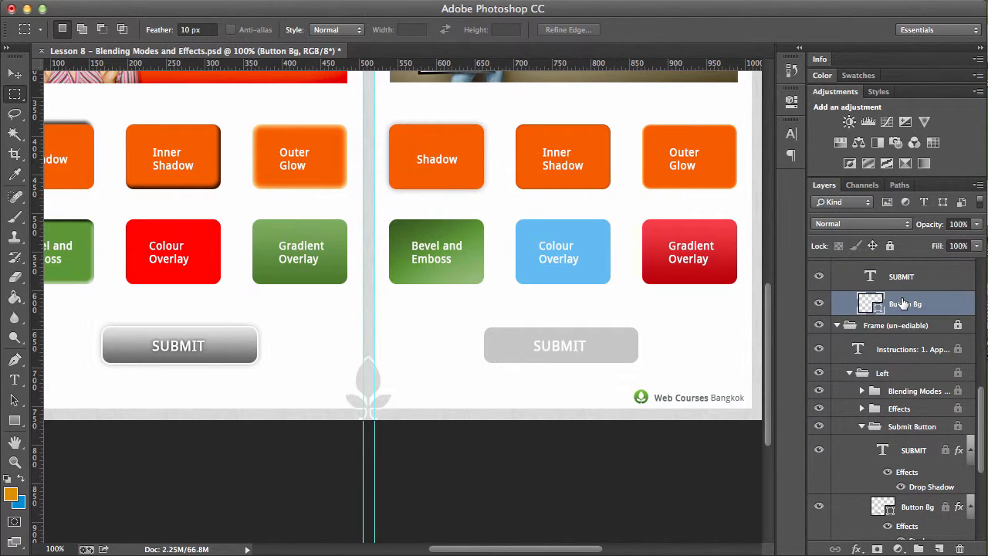
click(896, 472)
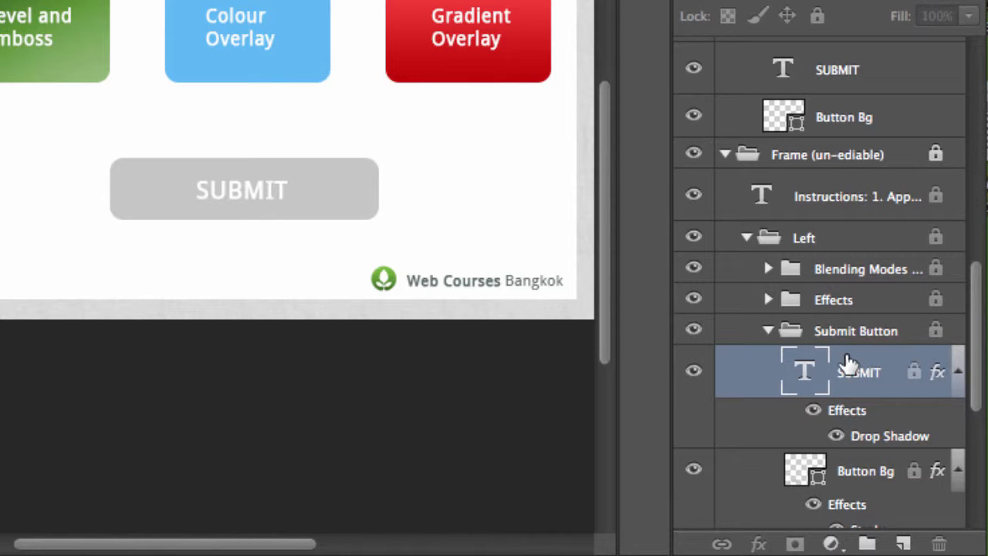
drag(849, 412, 839, 86)
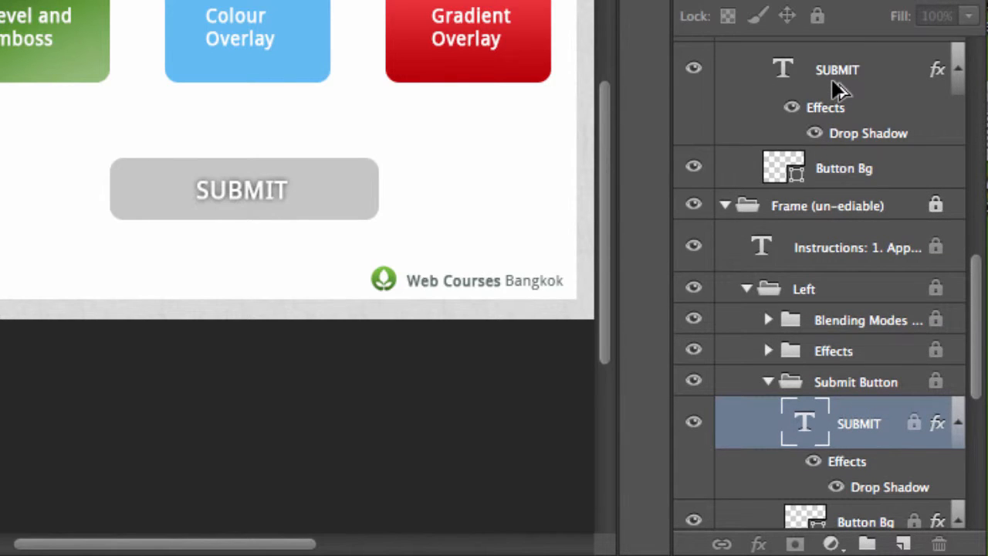
Copy the Stroke, Gradient Overlay and Drop Shadow effects from the Left group's Button Bg to the Button Bg in the 3. Submit Button group
scroll(816, 494, down, 2)
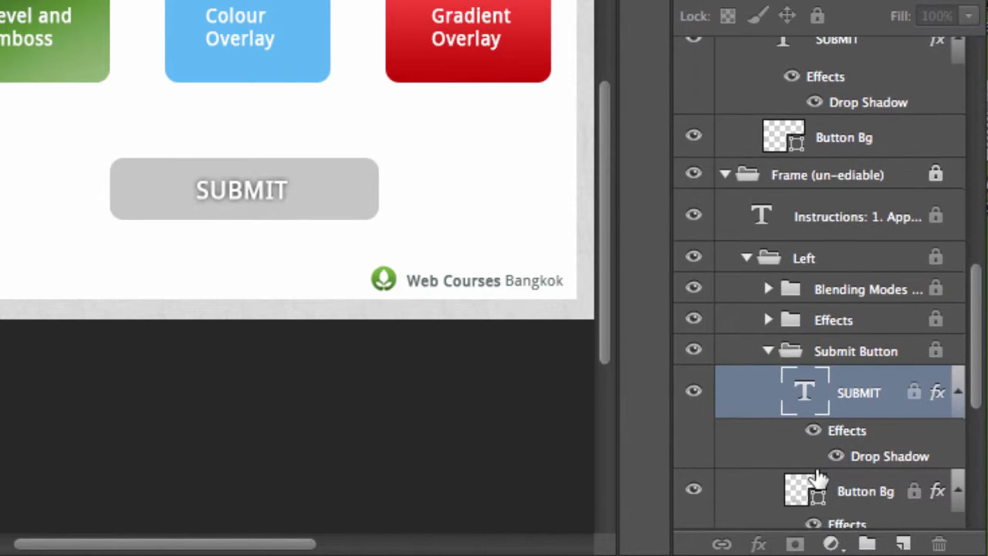
scroll(817, 479, down, 1)
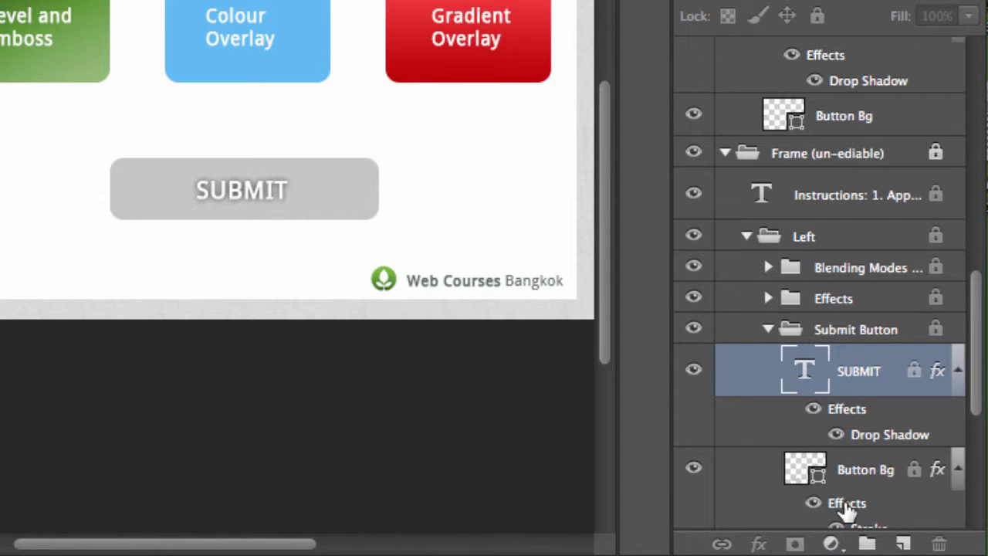
mouse_move(847, 508)
mouse_down()
mouse_move(871, 286)
mouse_move(860, 159)
mouse_move(837, 116)
mouse_up()
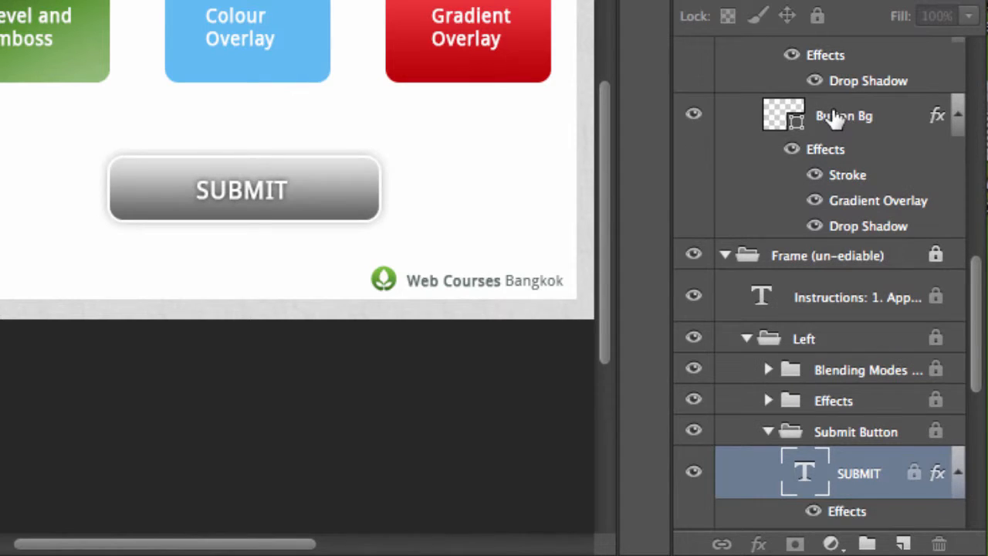